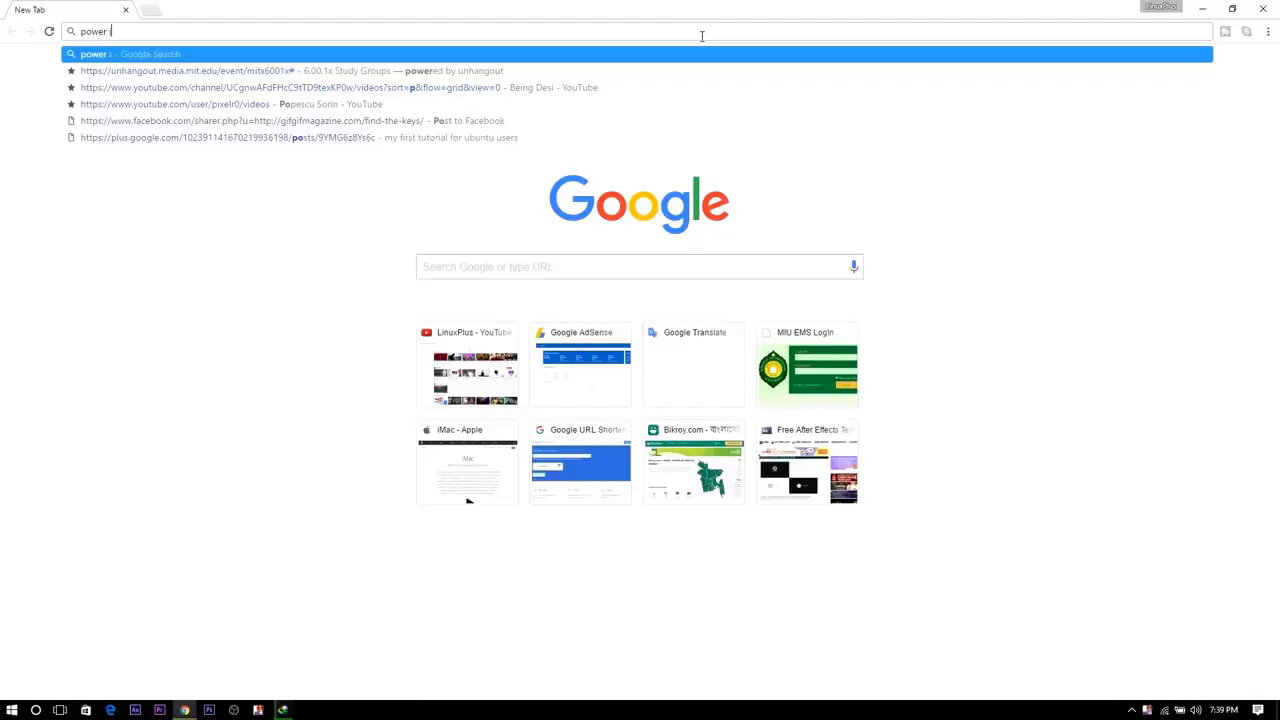
Search the web for 'power iso' and fetch the PowerISO6-x64.exe installer into Downloads\Programs with IDM.
type("iso")
key("Return")
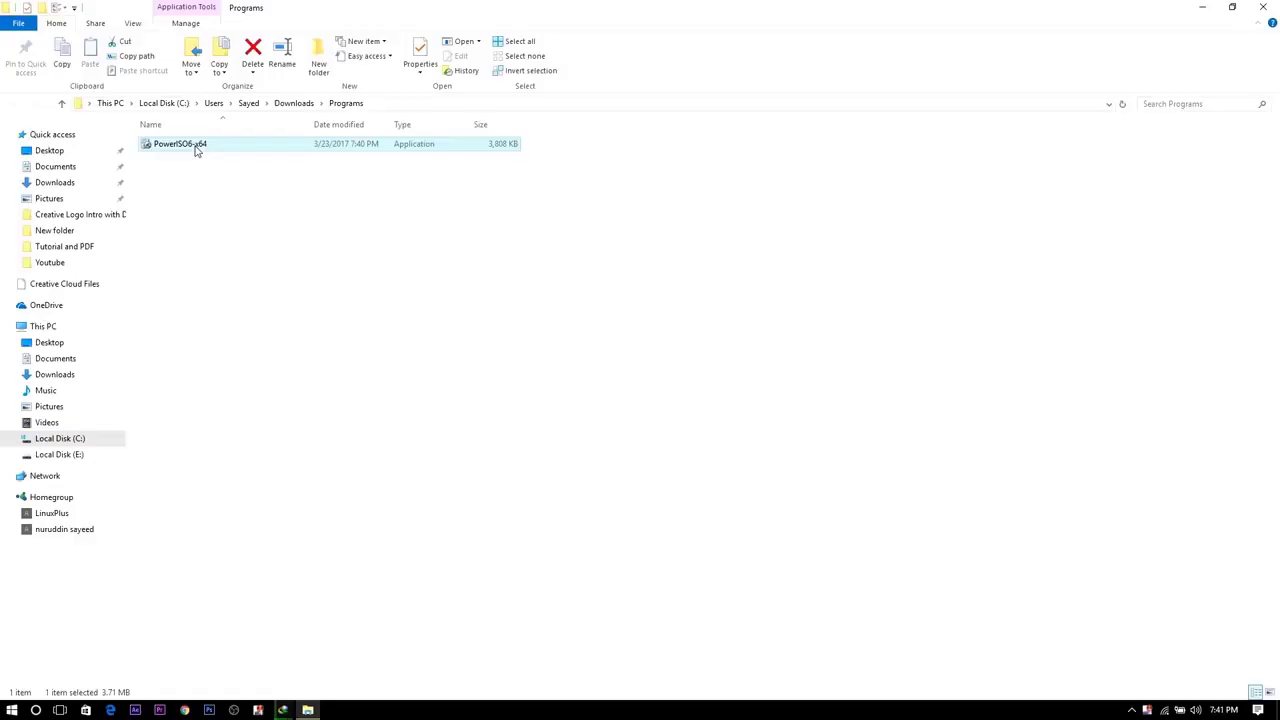
right_click(196, 148)
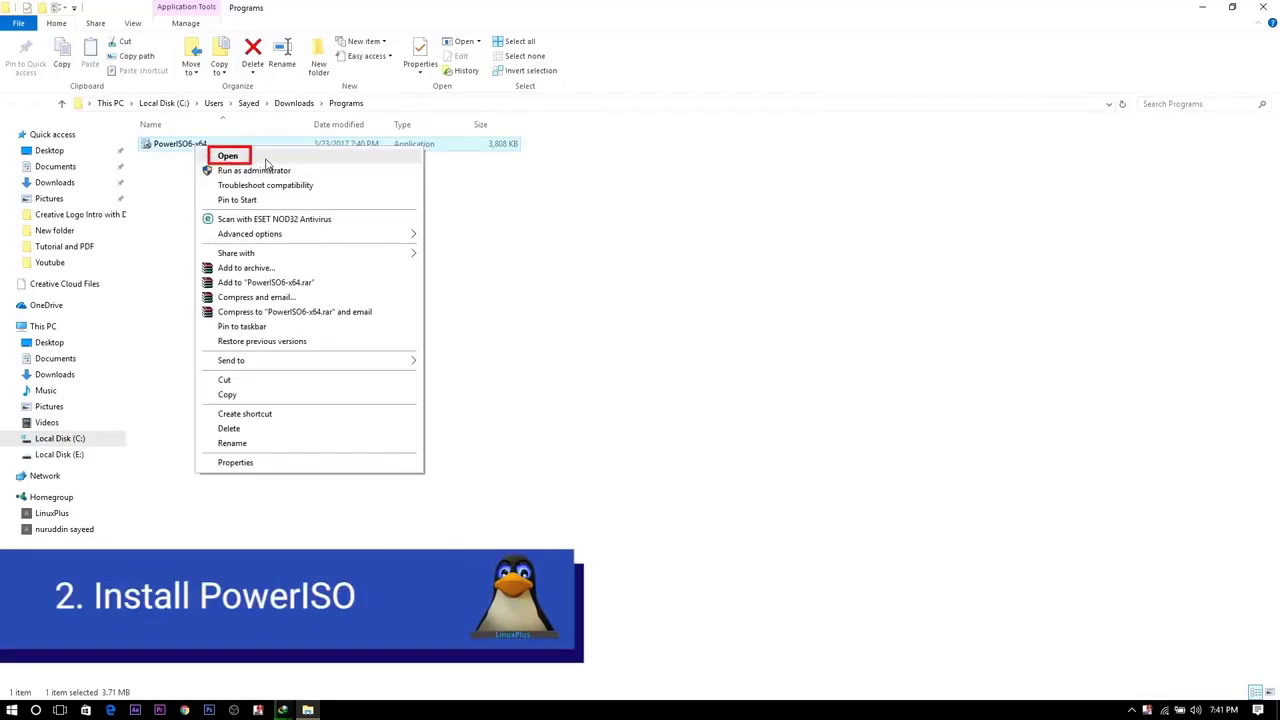
Run PowerISO6-x64 setup, accept the license, and install PowerISO 6.8 into C:\Program Files\PowerISO.
left_click(265, 158)
left_click(710, 463)
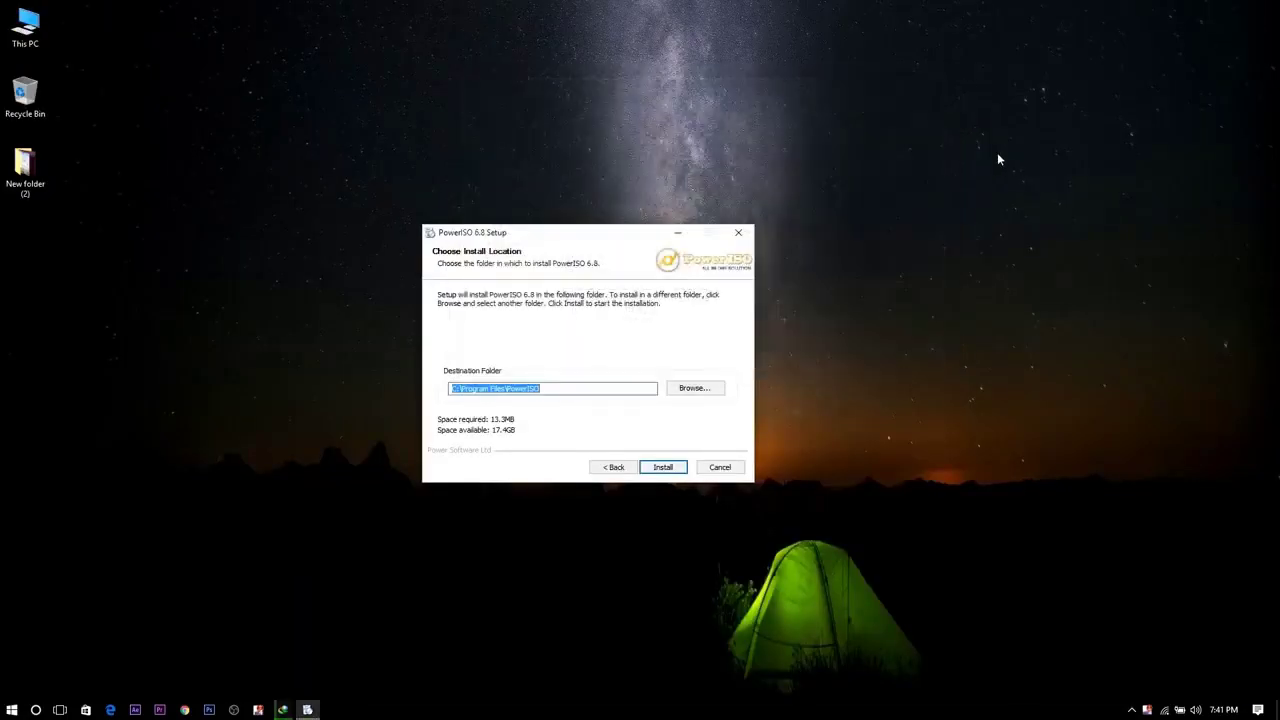
left_click_drag(621, 239, 538, 214)
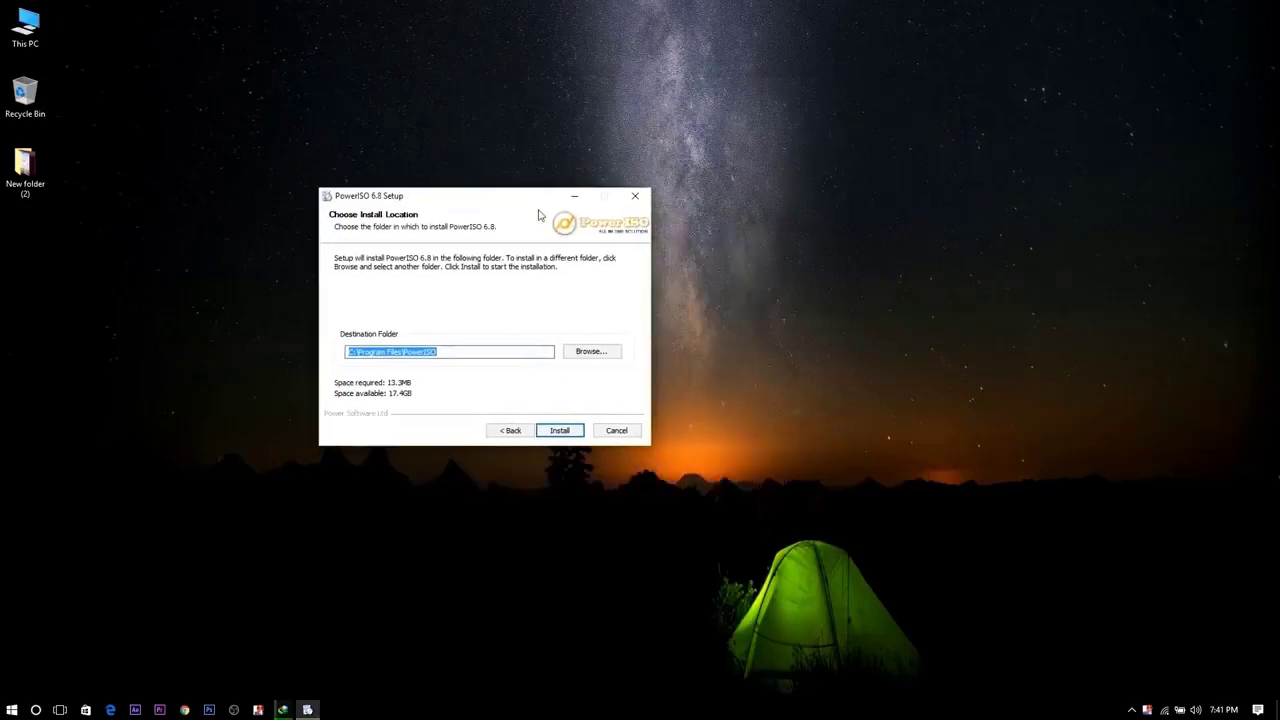
left_click(566, 431)
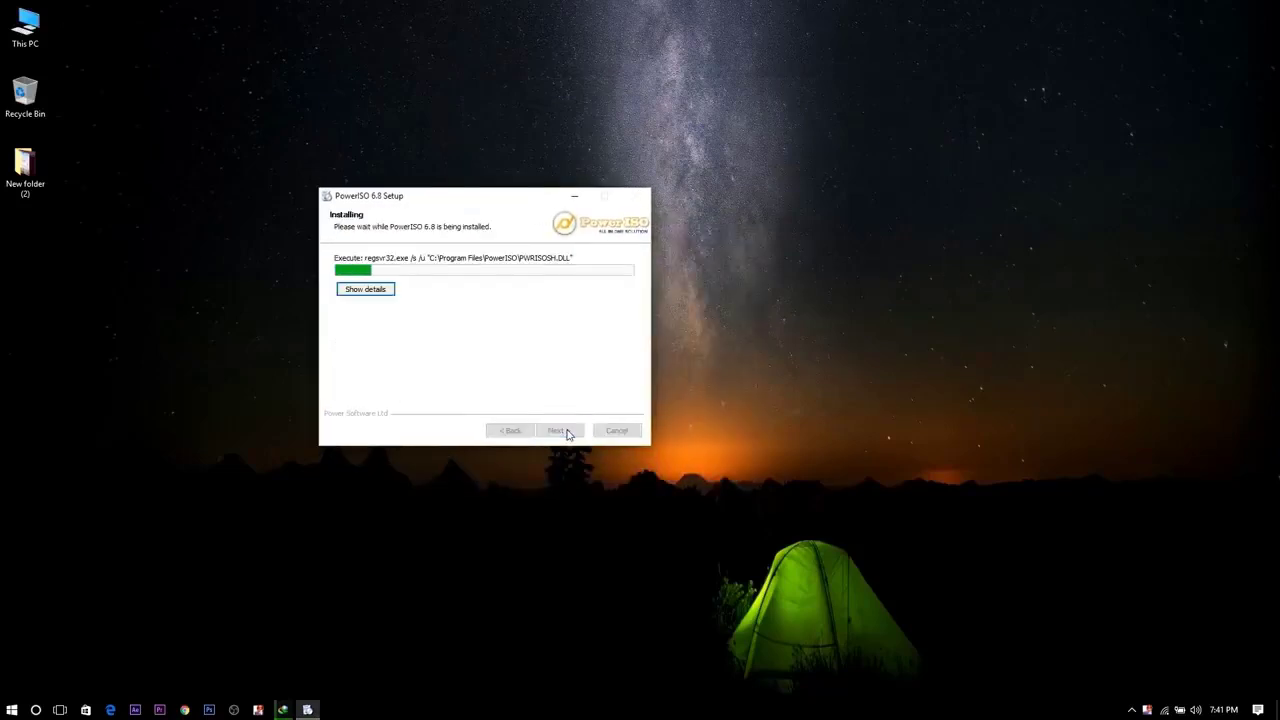
left_click(558, 431)
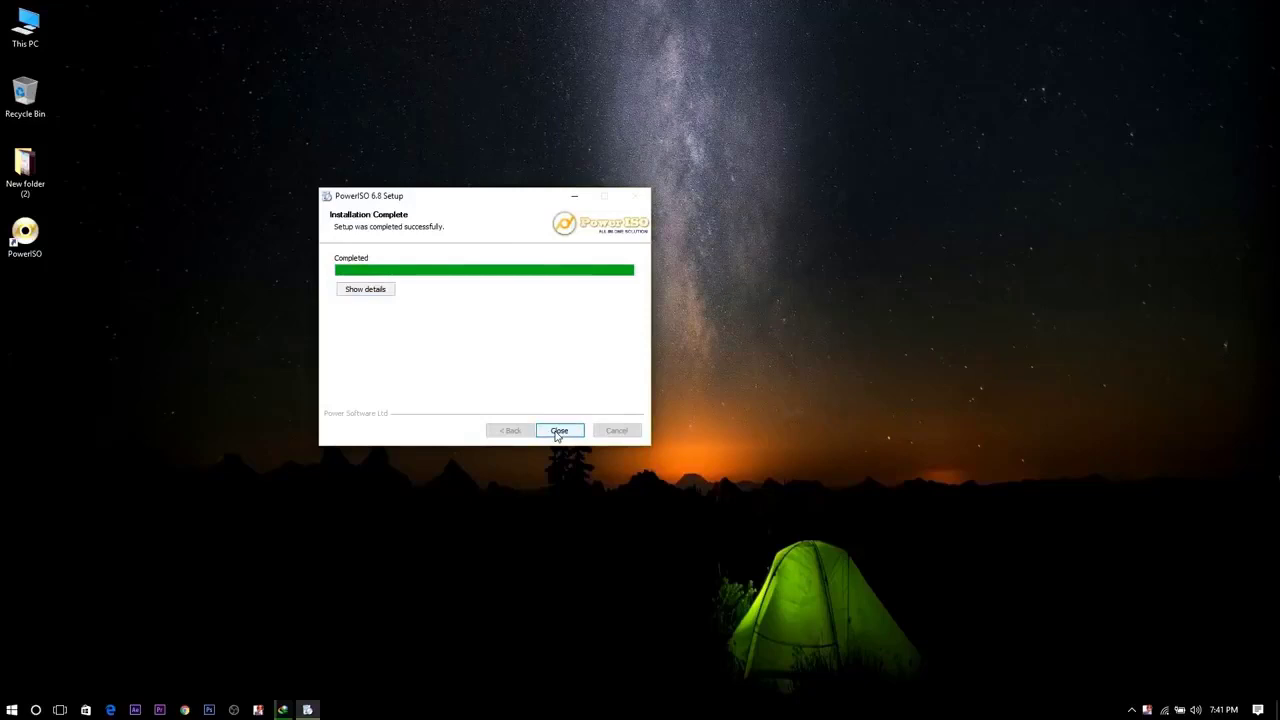
left_click(560, 431)
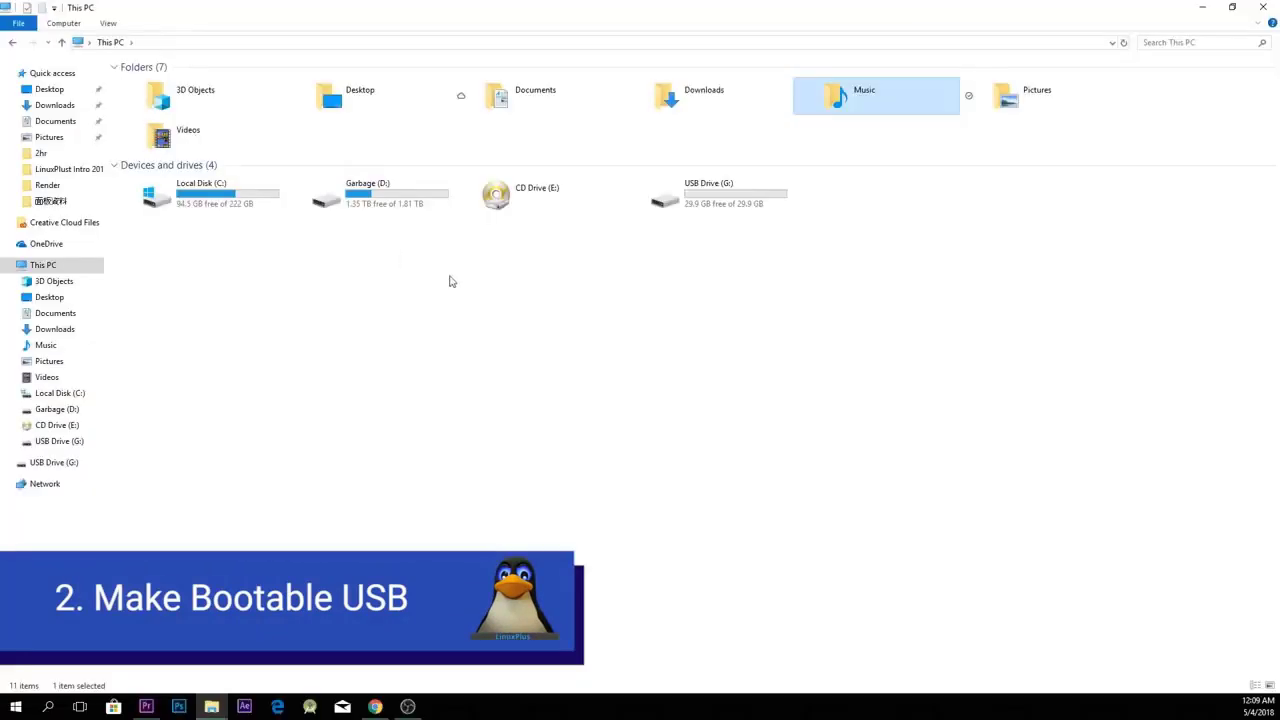
From This PC > Music, open the ubuntu-18.04-desktop ISO with PowerISO via Open with.
left_click(725, 207)
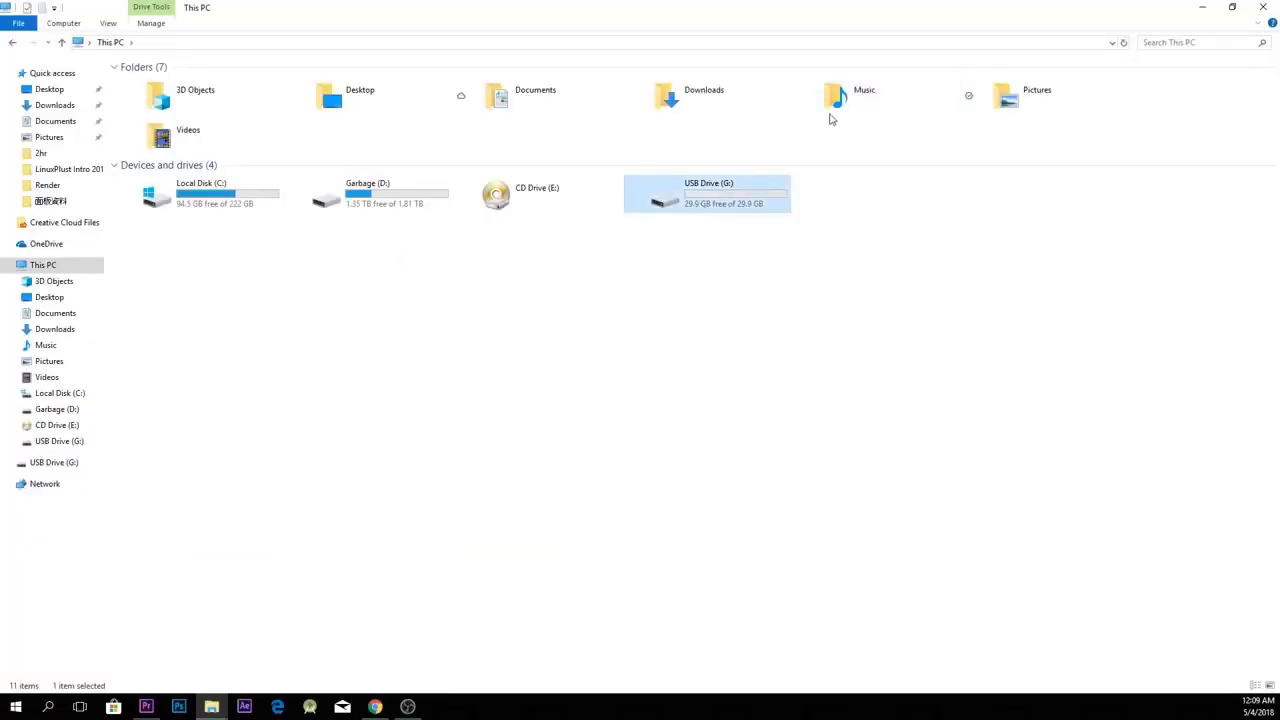
double_click(834, 108)
left_click(171, 95)
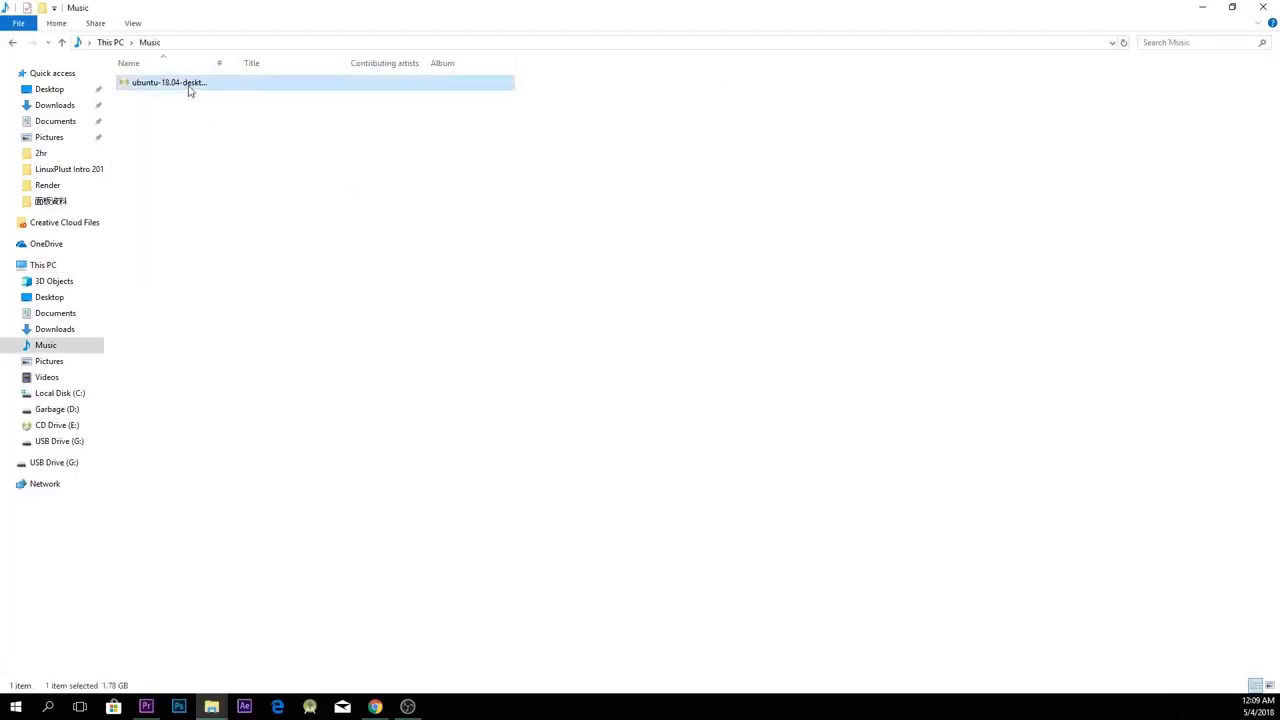
double_click(190, 88)
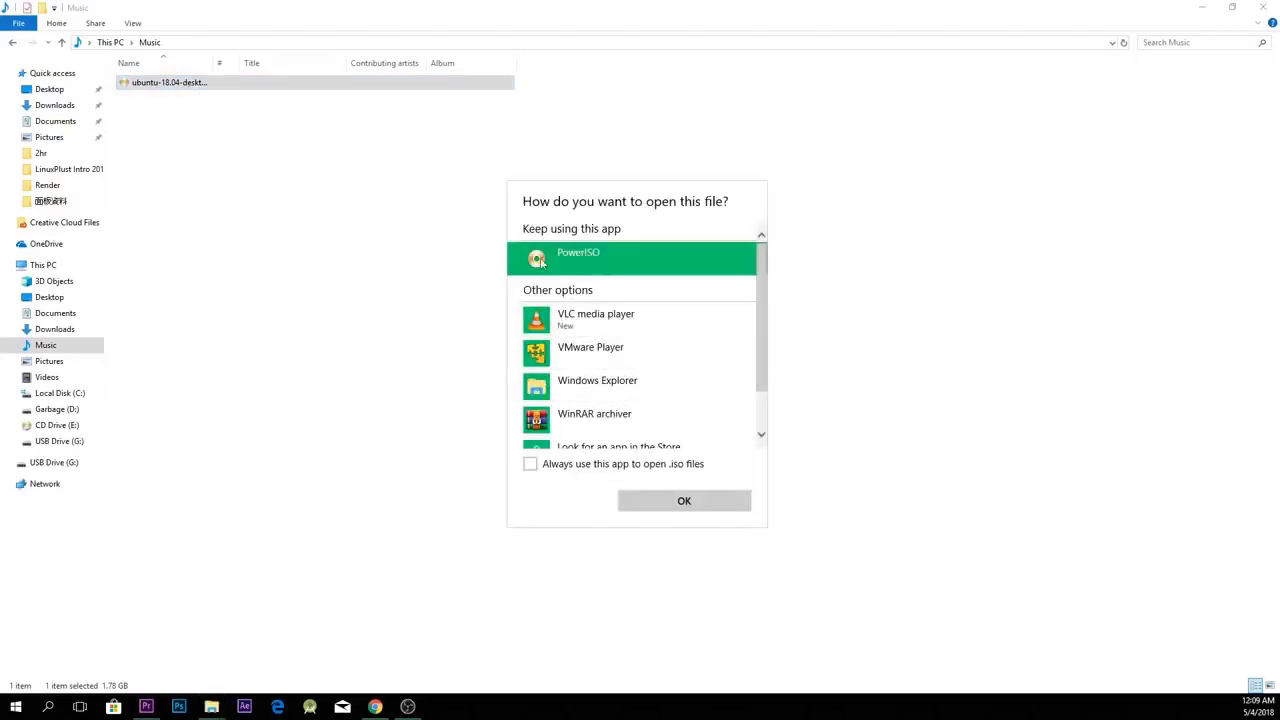
scroll(668, 380, "down", 2)
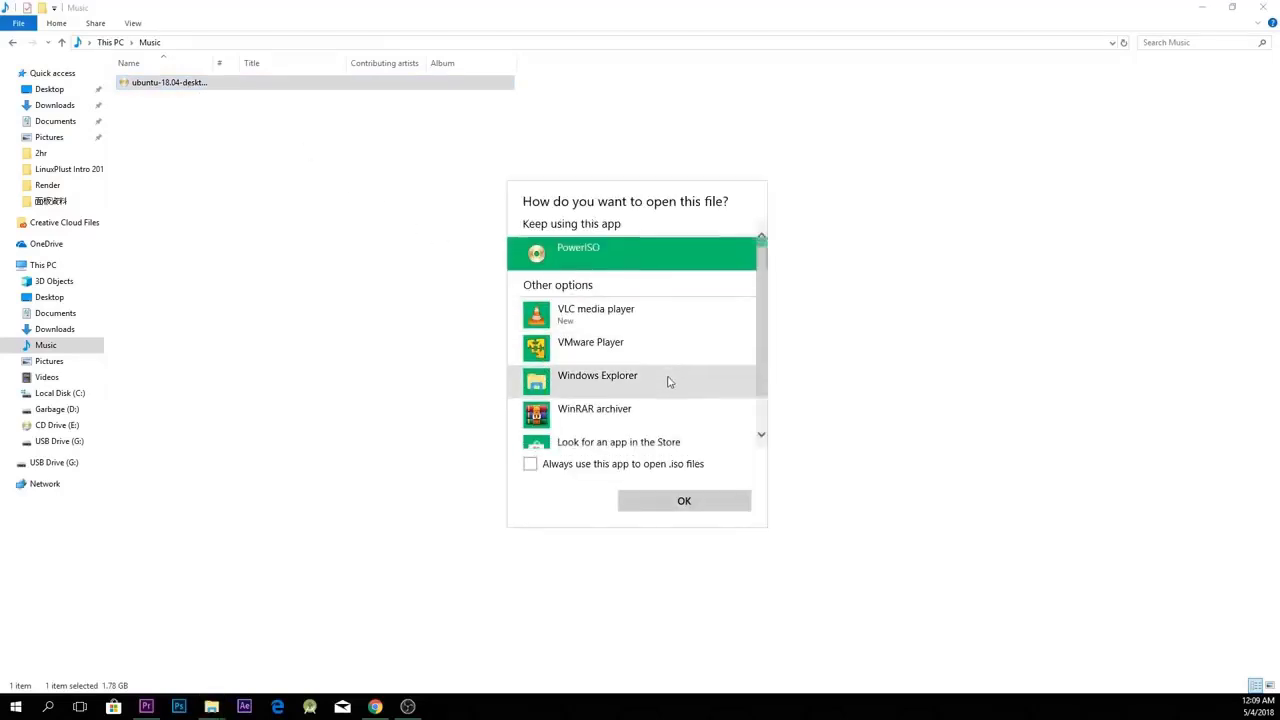
scroll(668, 380, "up", 2)
left_click(406, 283)
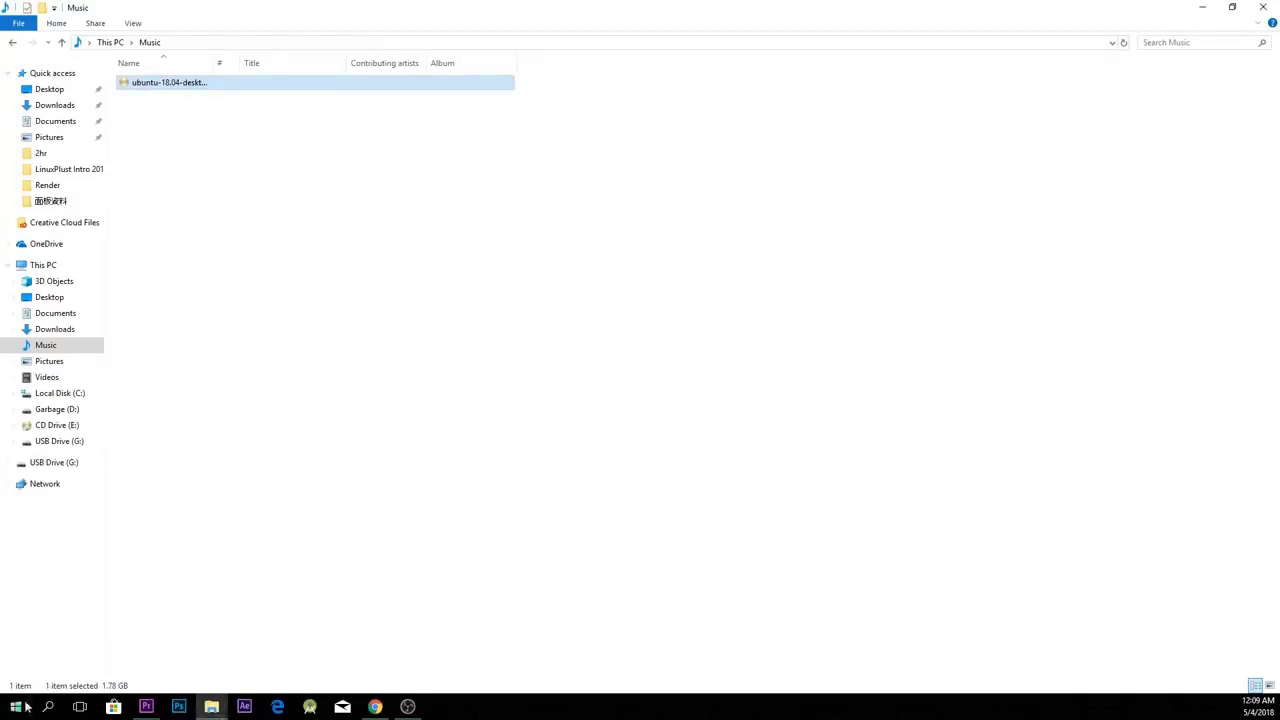
right_click(184, 87)
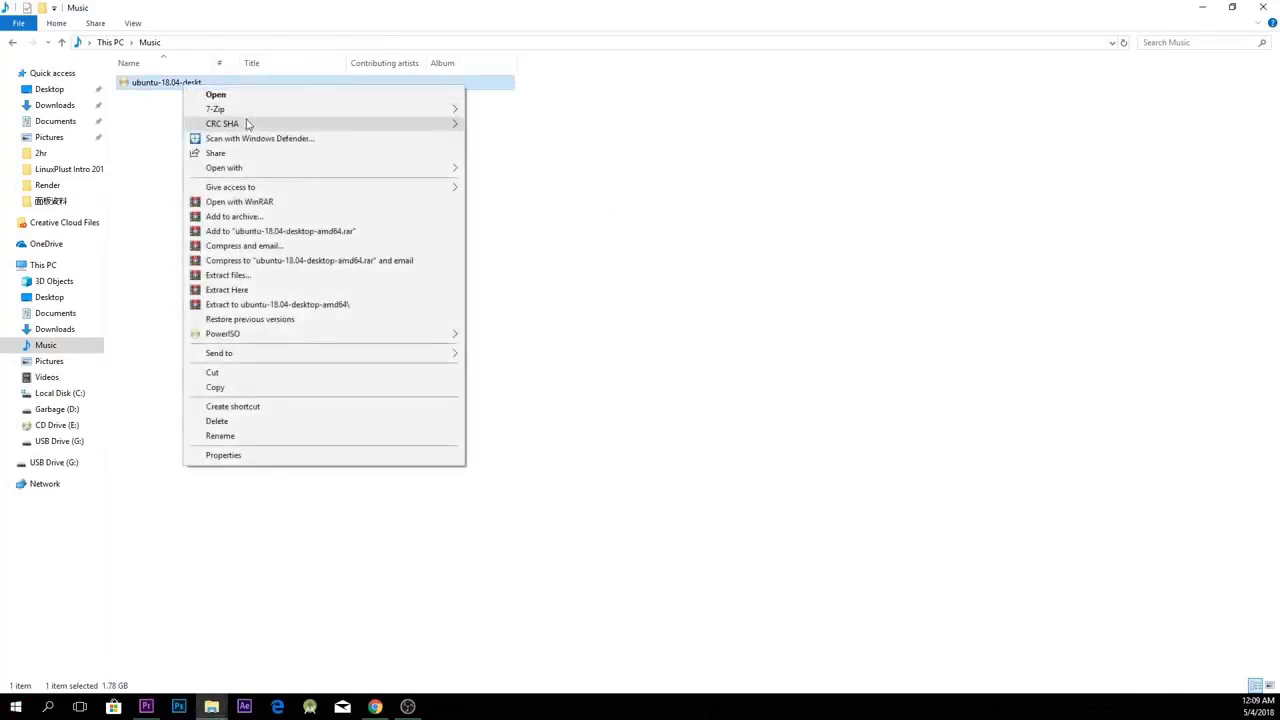
mouse_move(271, 168)
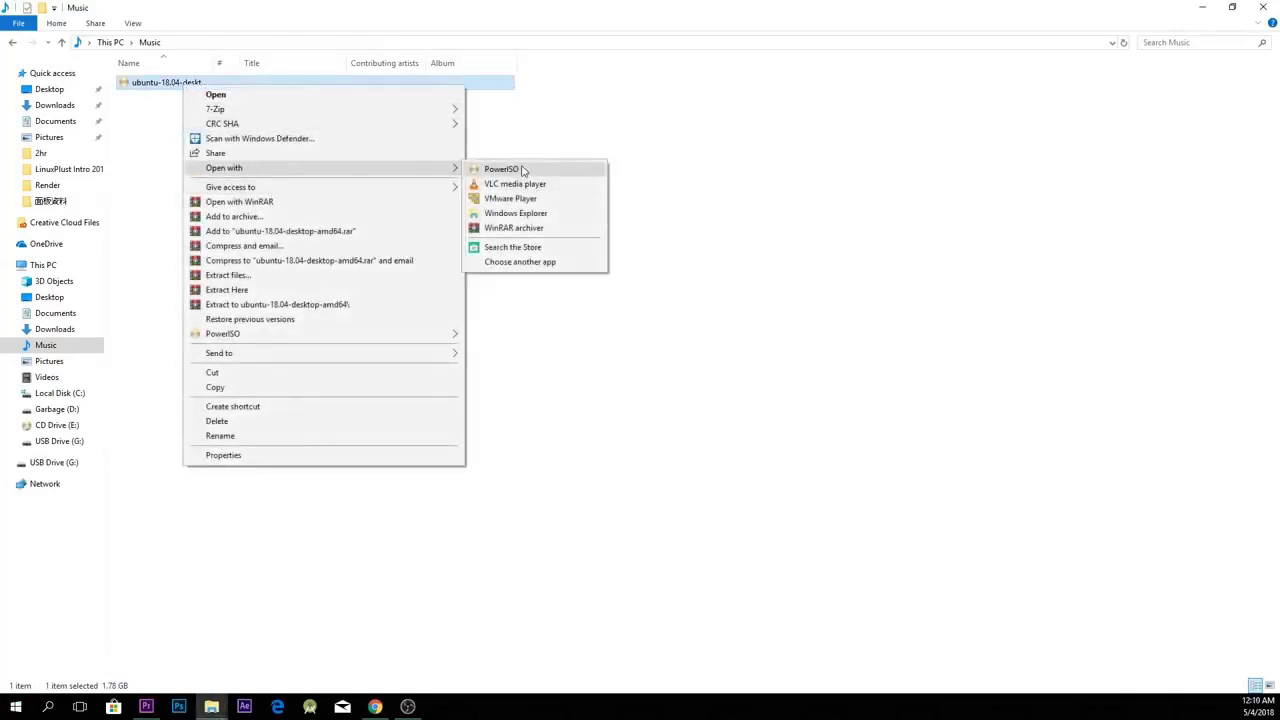
left_click(521, 170)
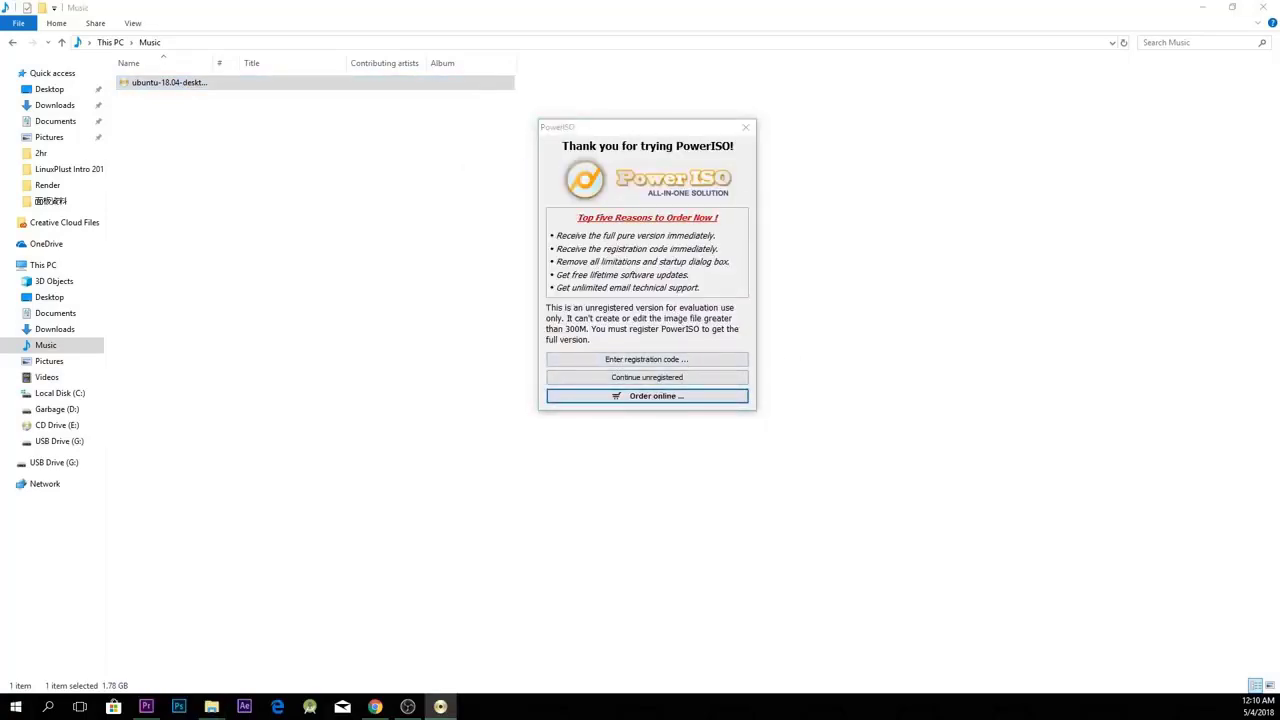
Continue the unregistered PowerISO trial and arrange its window beside This PC's drive list.
left_click(645, 382)
left_click_drag(1279, 88, 537, 116)
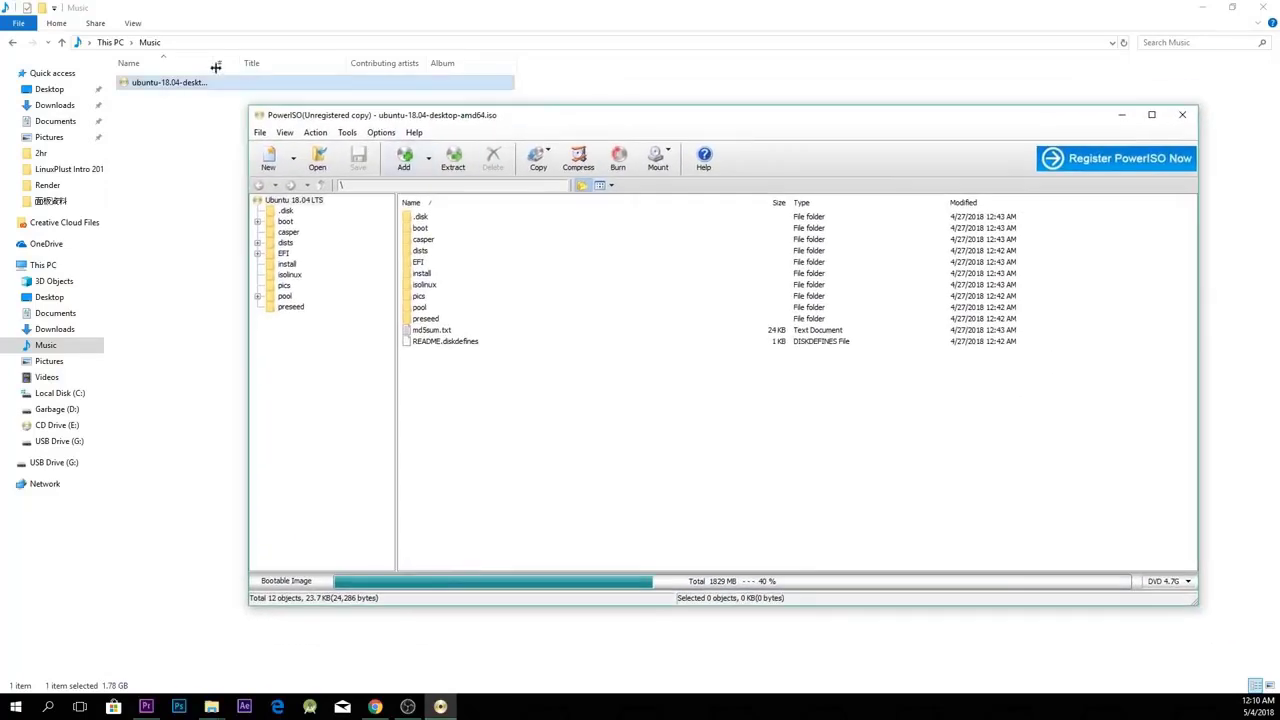
left_click(115, 43)
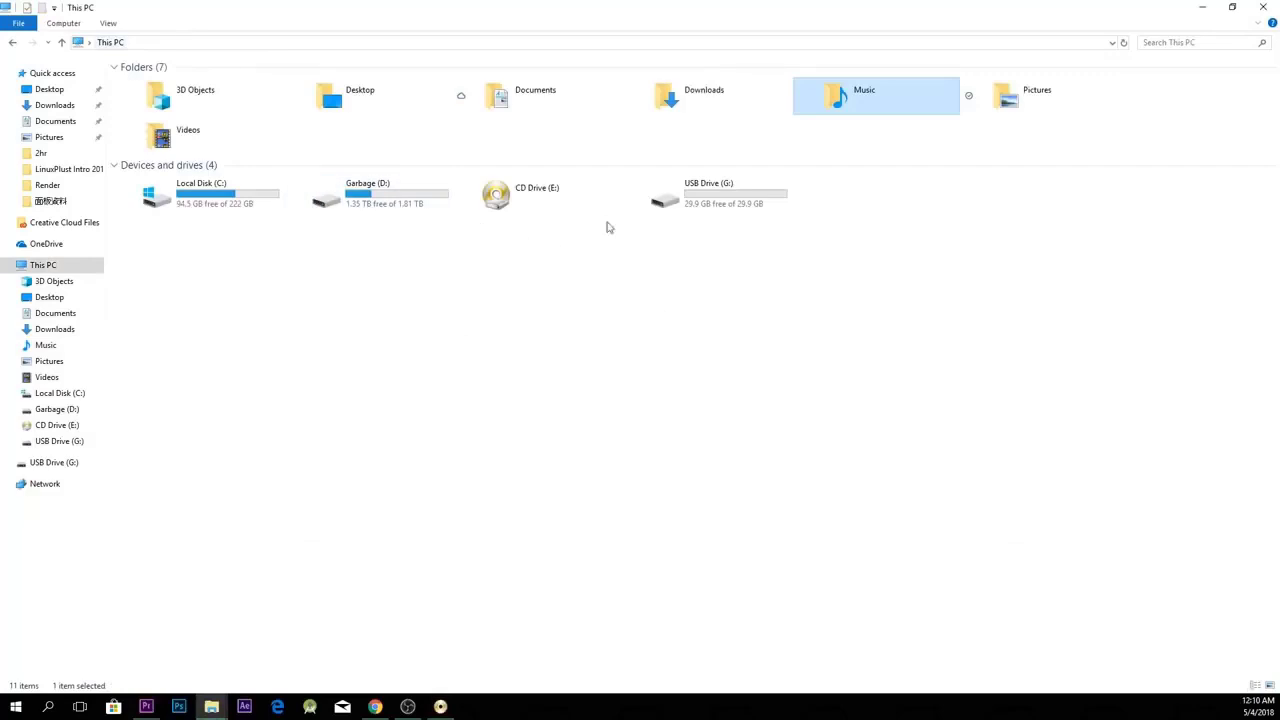
left_click(452, 707)
left_click_drag(729, 117, 659, 128)
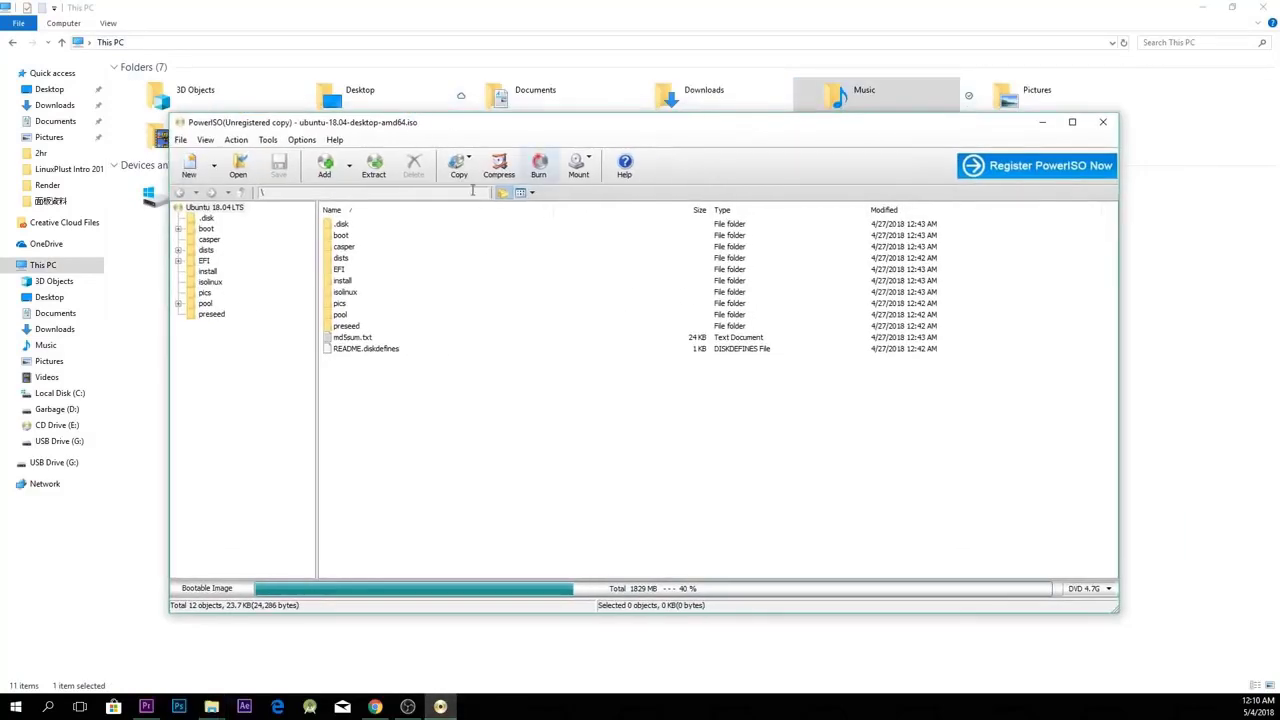
Launch Tools > Create bootable USB drive, rerunning PowerISO as administrator, unregistered.
left_click(268, 140)
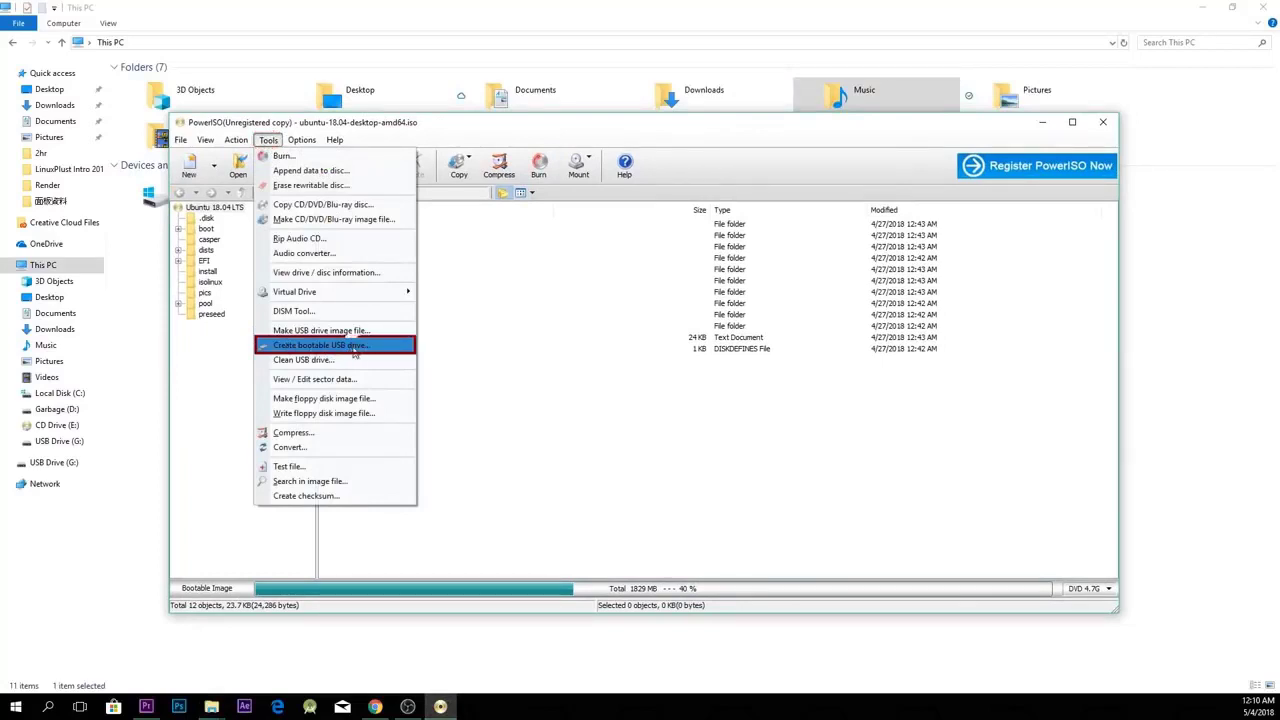
left_click(355, 348)
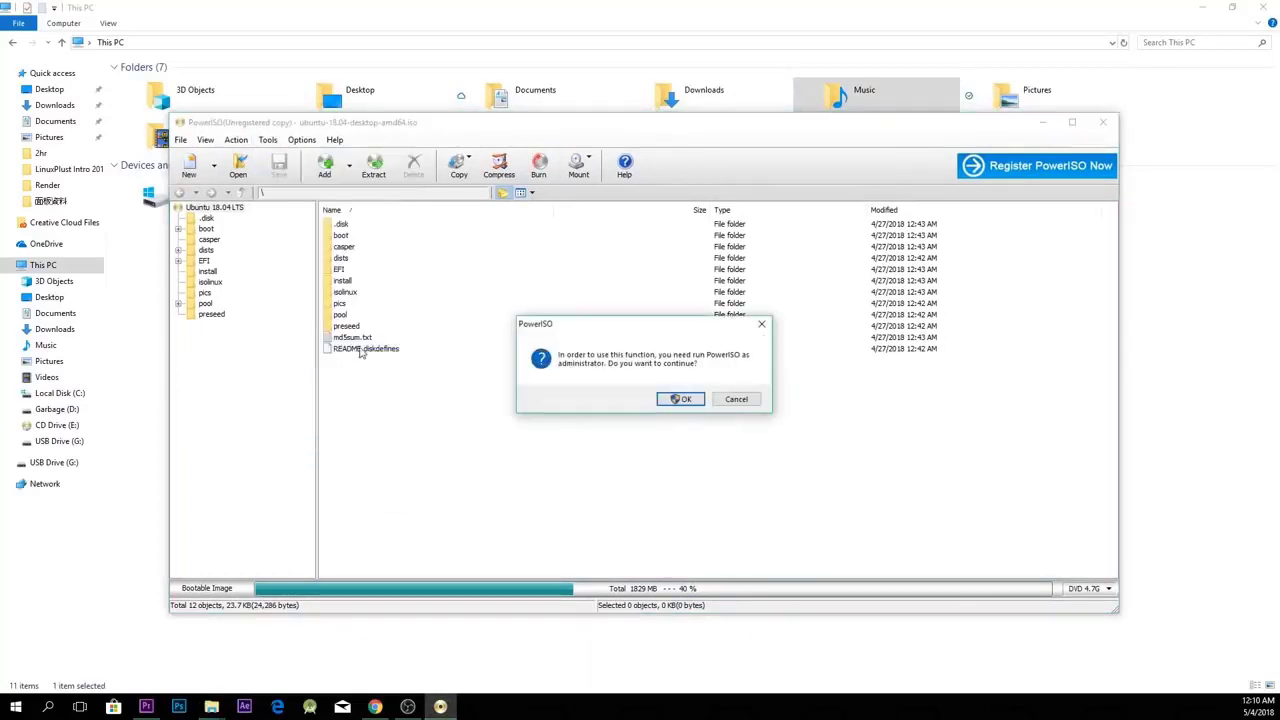
left_click(679, 399)
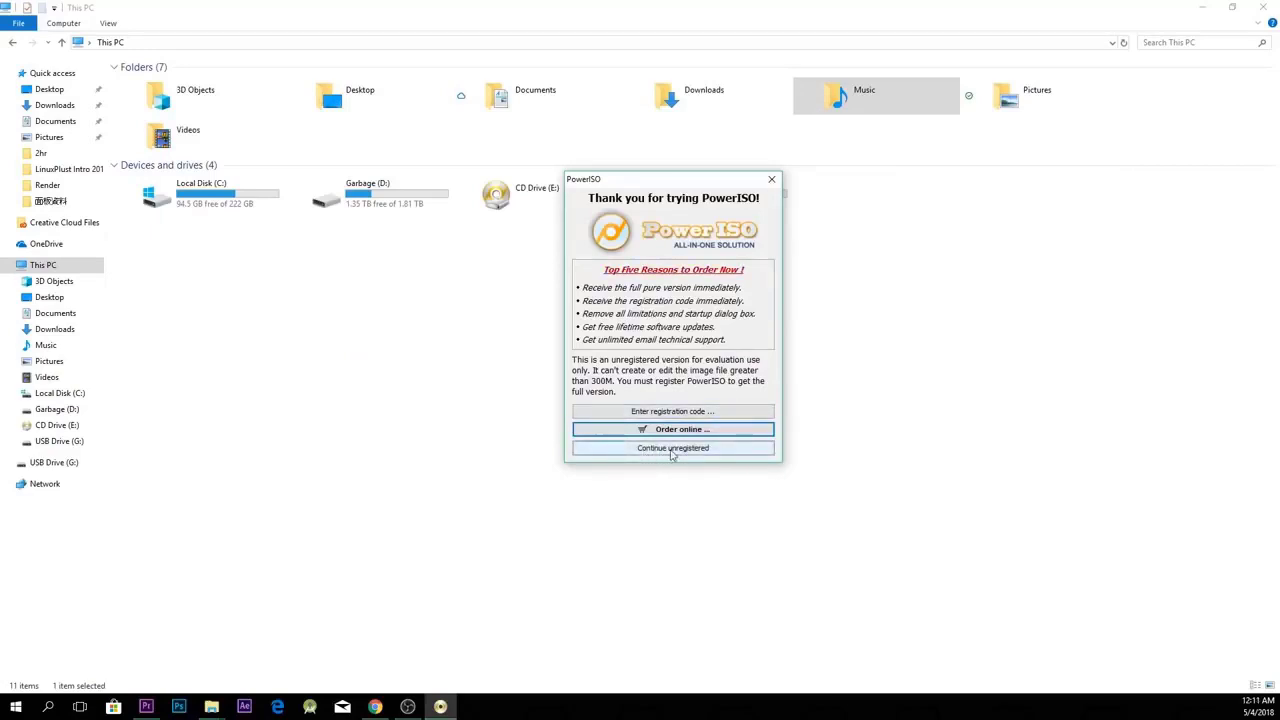
left_click(672, 448)
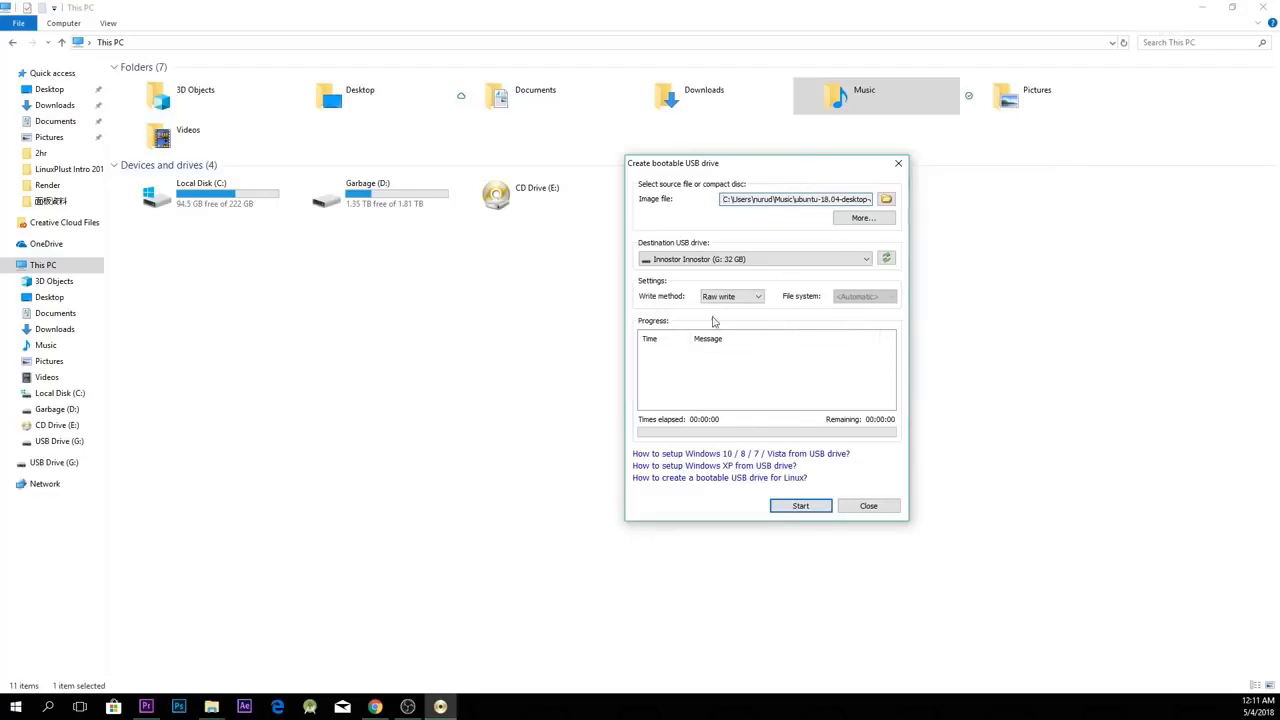
Write the Ubuntu 18.04 ISO to USB drive G:, confirming the data overwrite.
left_click(782, 256)
left_click(782, 256)
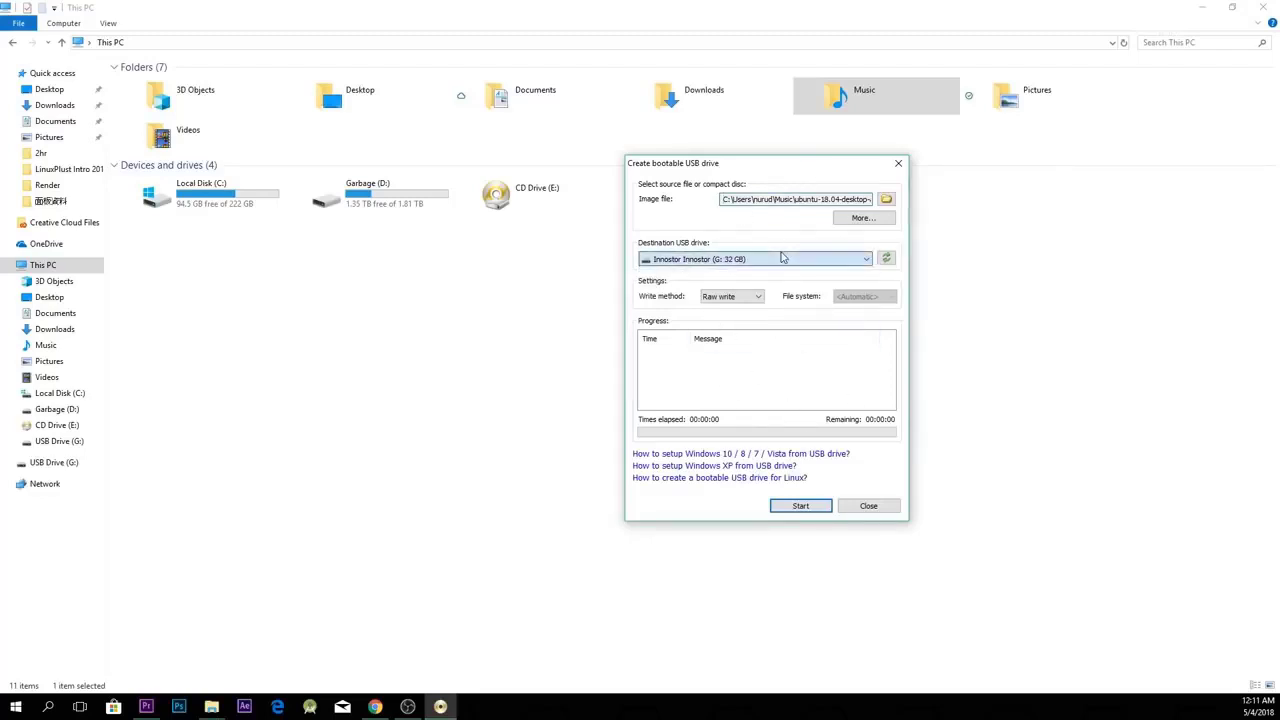
left_click(801, 506)
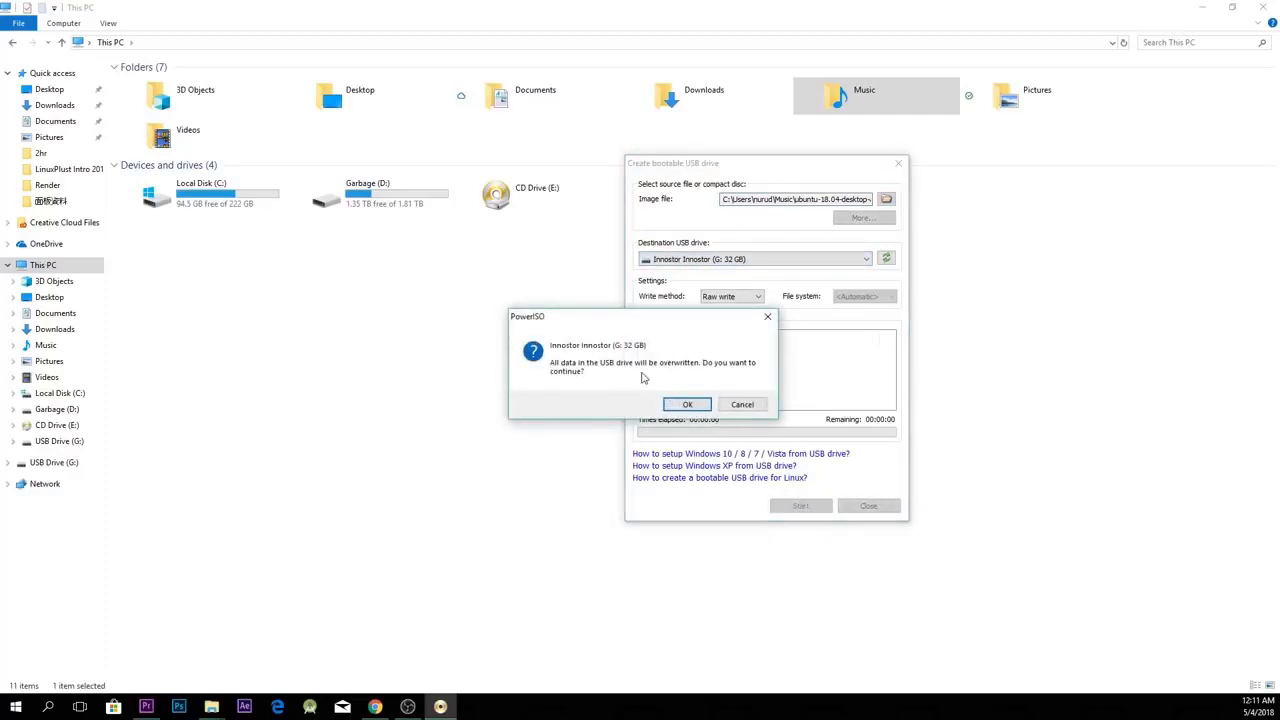
left_click(677, 405)
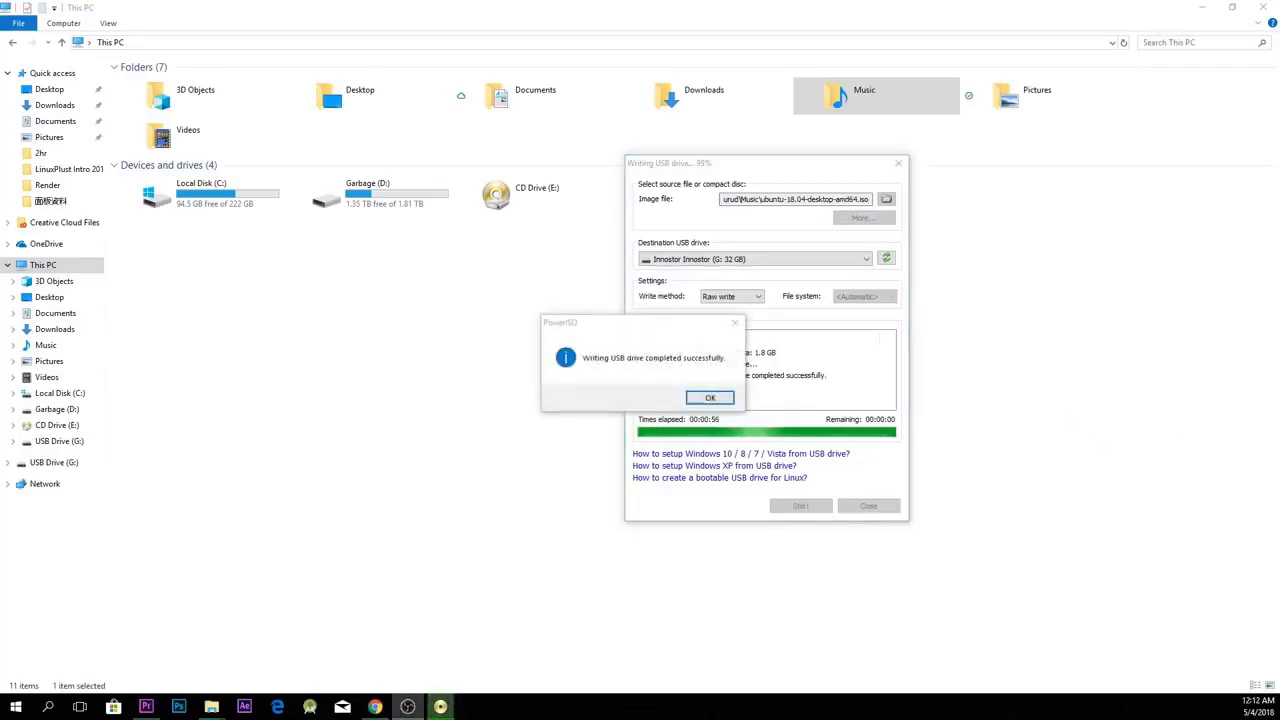
left_click(704, 395)
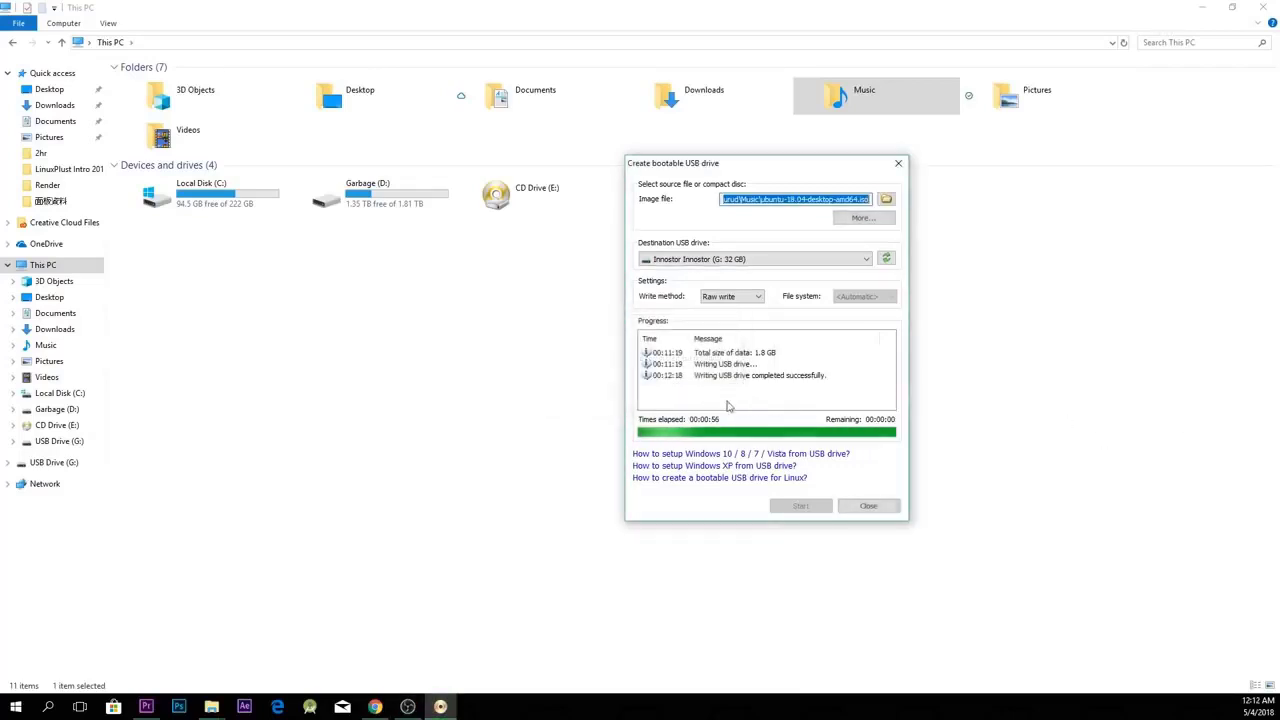
Close the bootable USB dialog, deselect USB Drive (G:), and exit PowerISO.
left_click(868, 507)
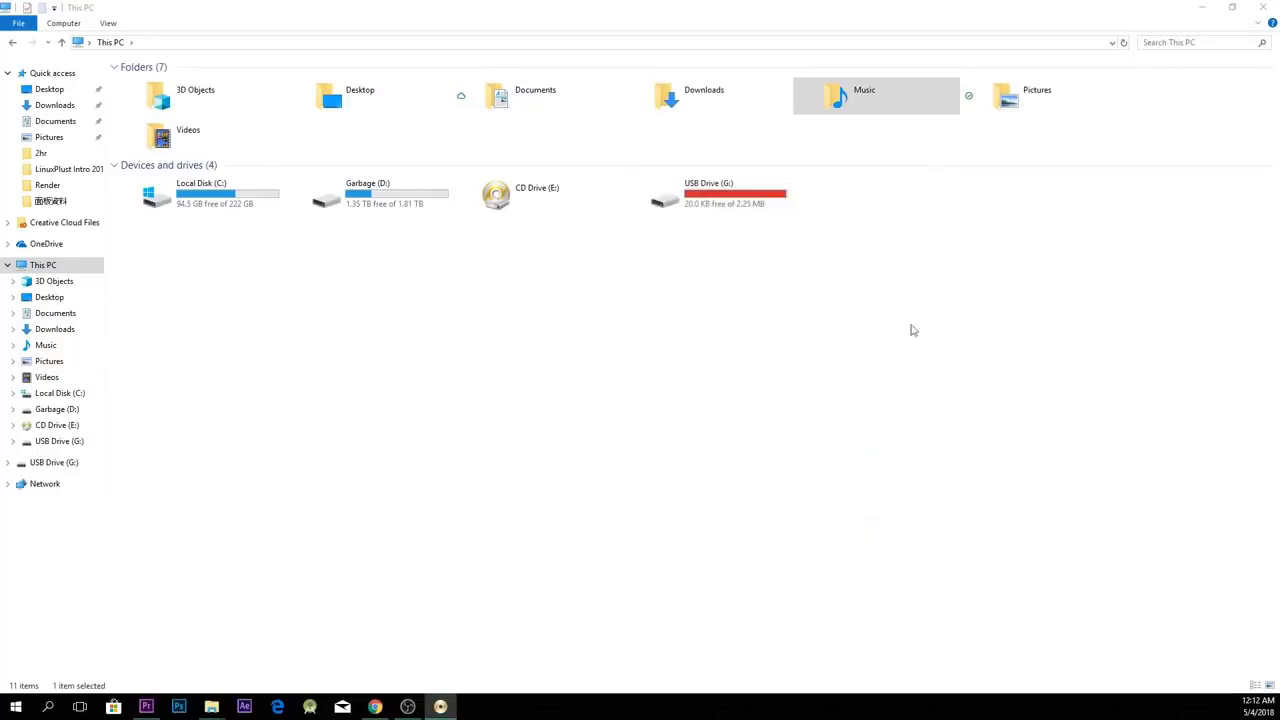
left_click(725, 205)
left_click_drag(908, 341, 650, 176)
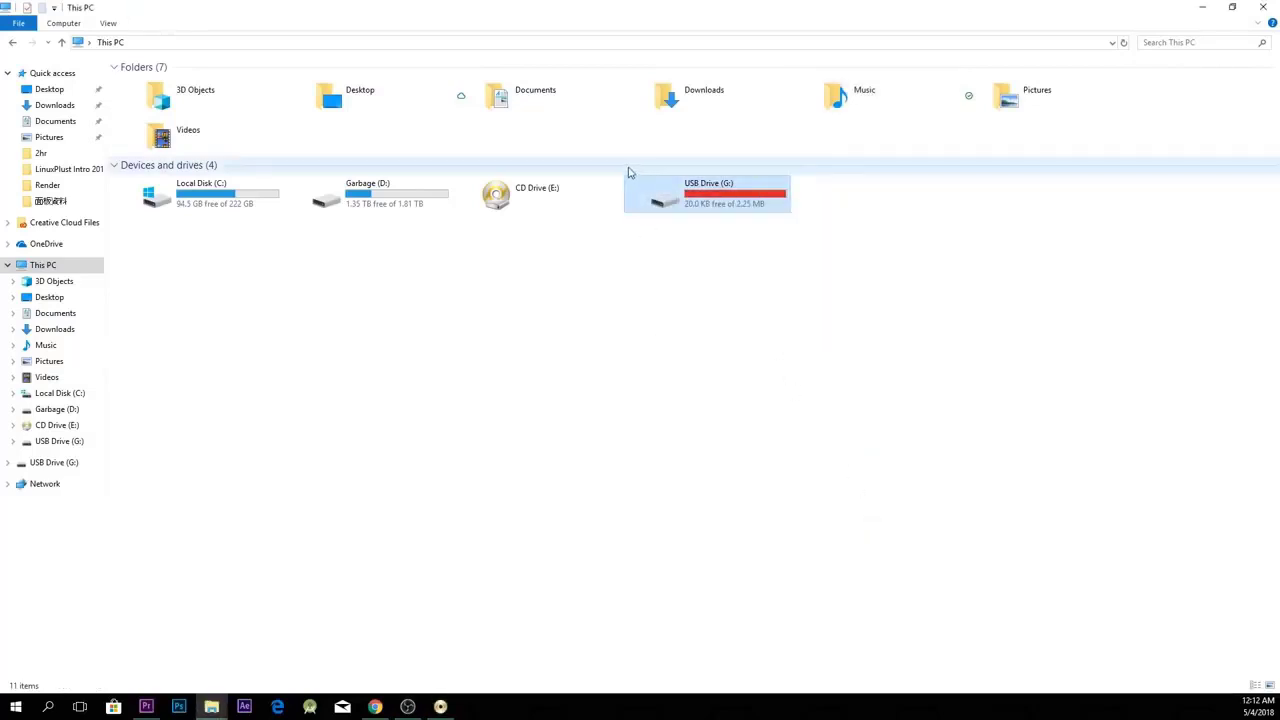
left_click(743, 277)
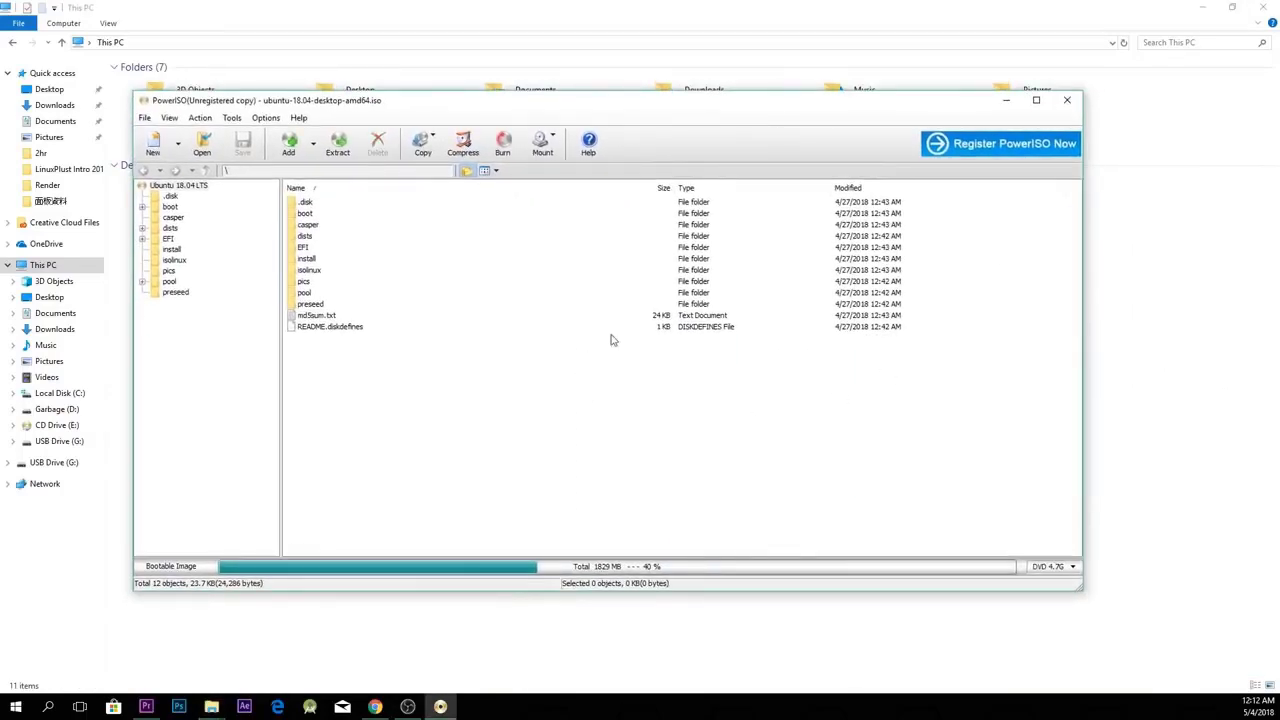
left_click(1067, 100)
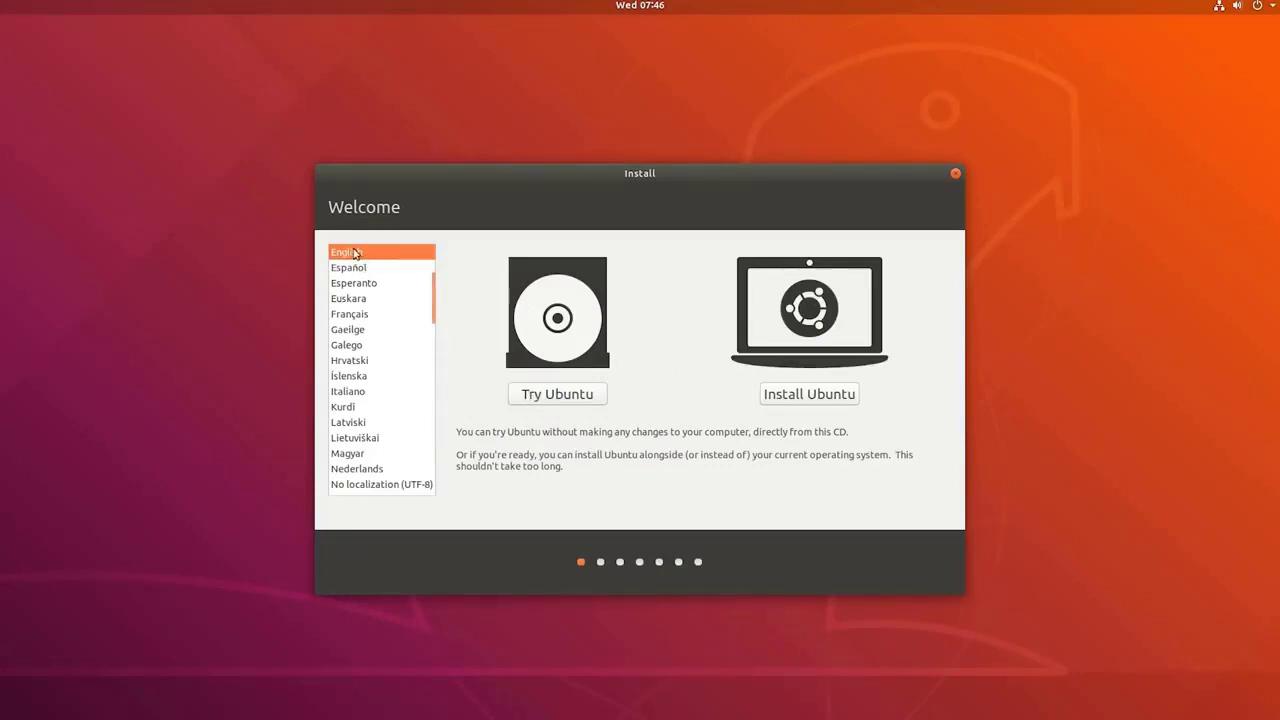
Start Install Ubuntu in English and accept the English (US) keyboard layout.
scroll(363, 349, "down", 3)
scroll(363, 349, "up", 6)
scroll(361, 371, "down", 1)
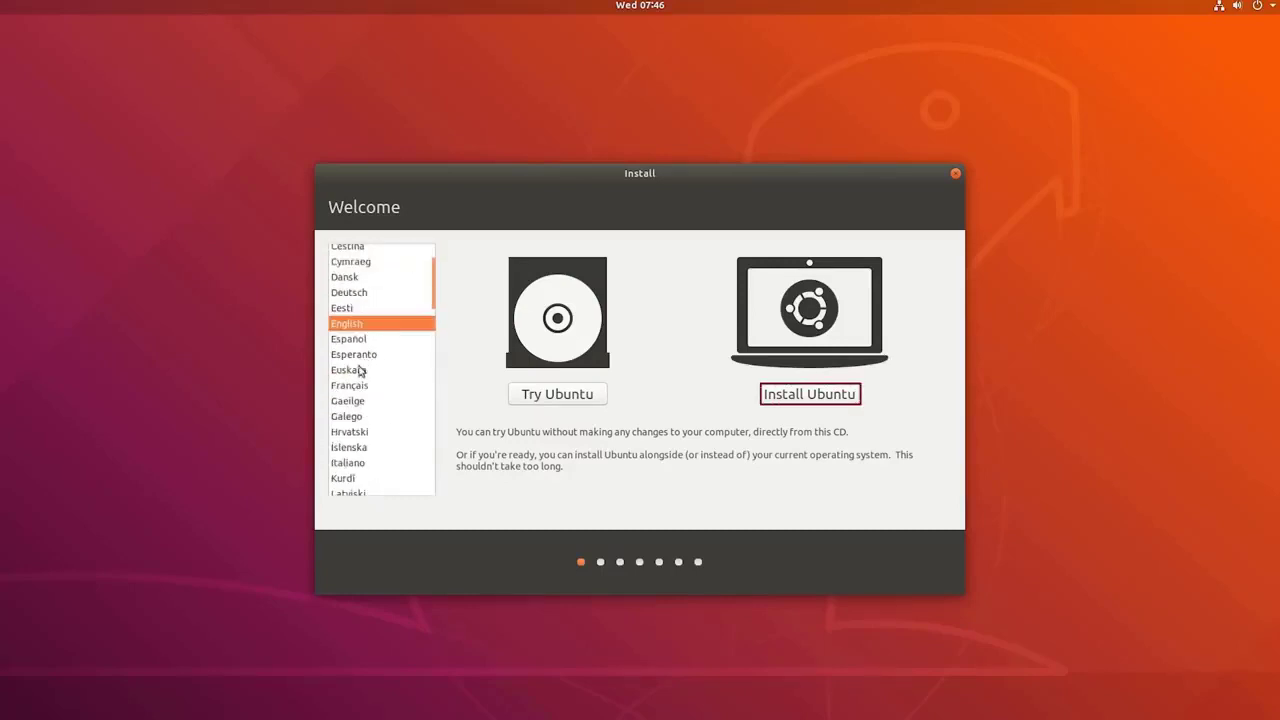
left_click(804, 394)
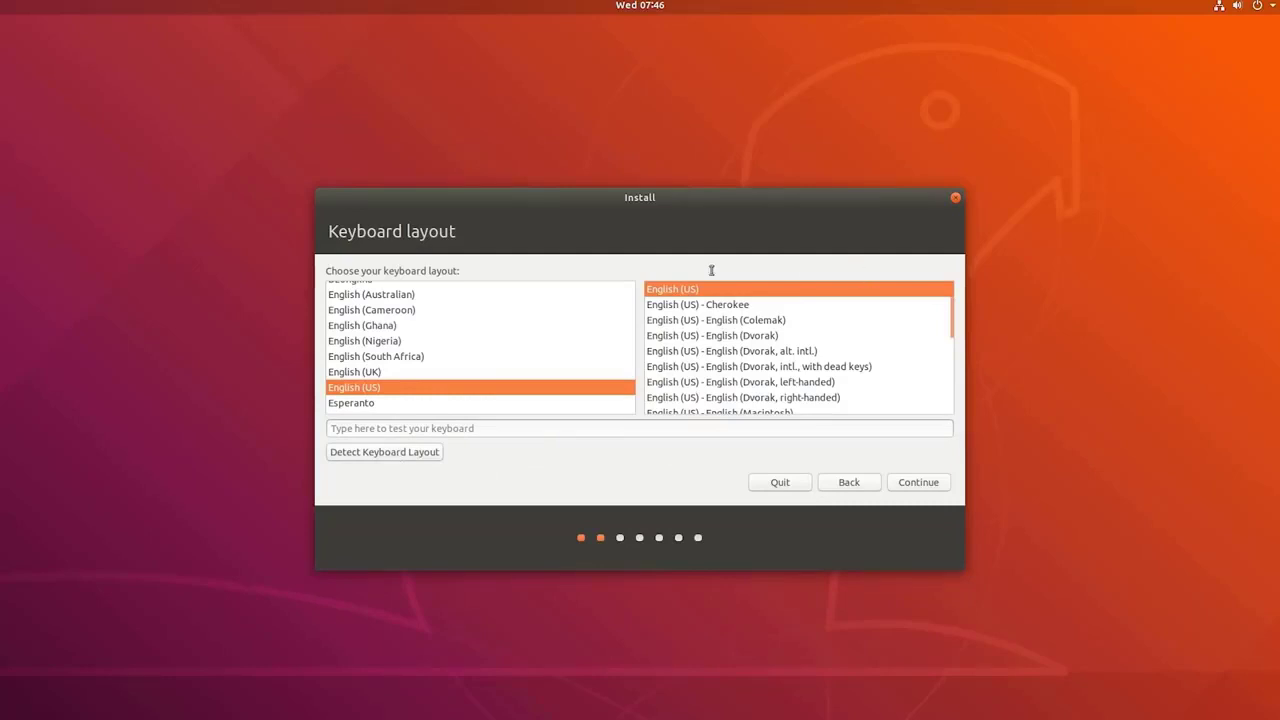
left_click(920, 483)
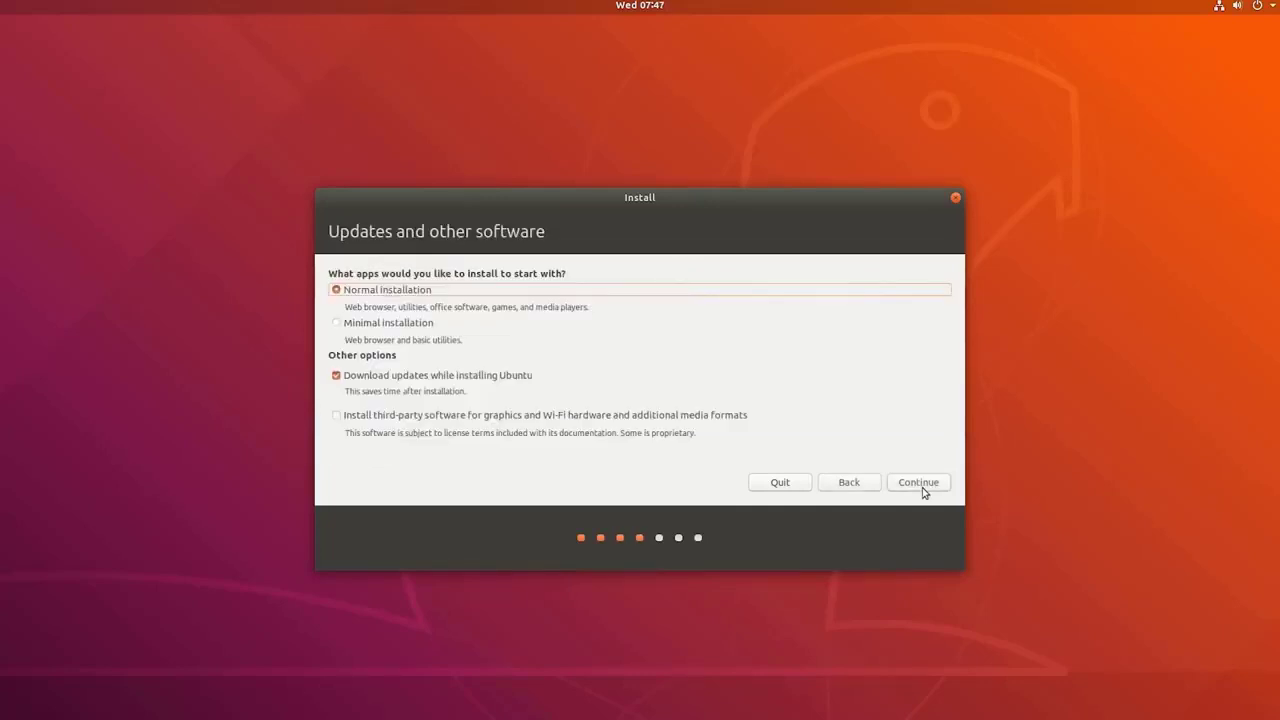
Keep Normal installation, enable third-party software, check the network, and continue.
left_click(391, 327)
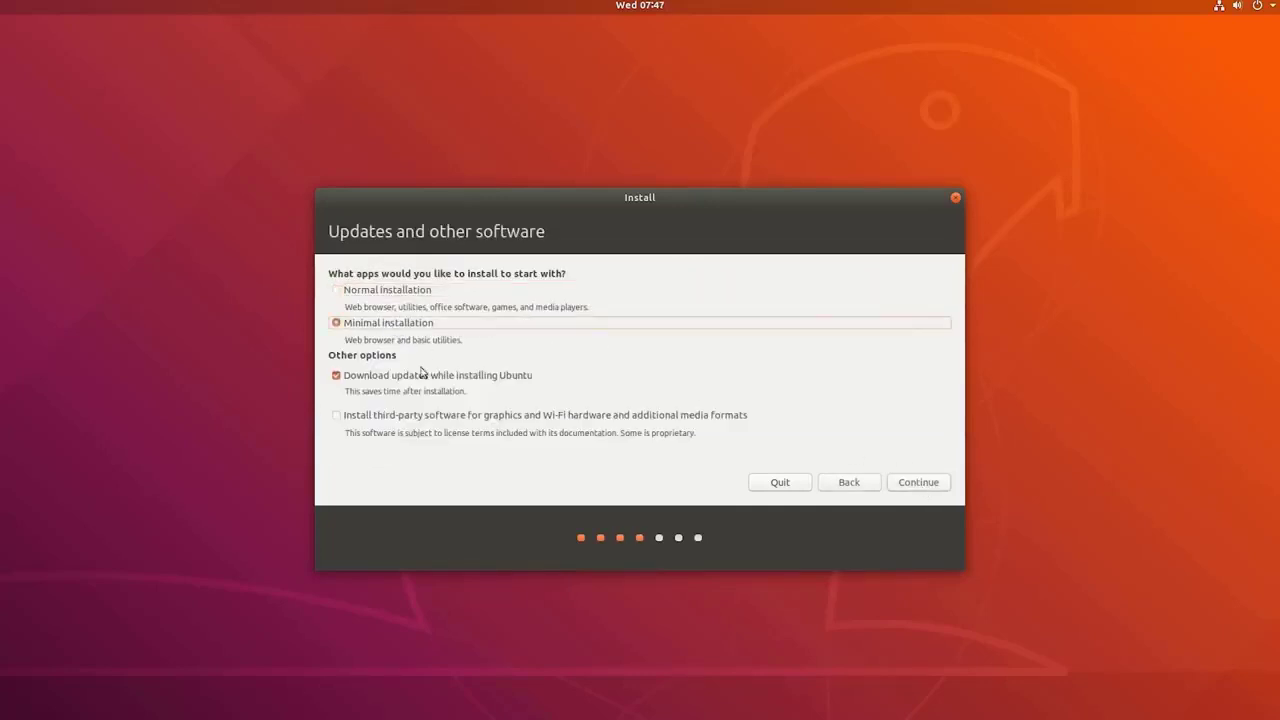
left_click(353, 295)
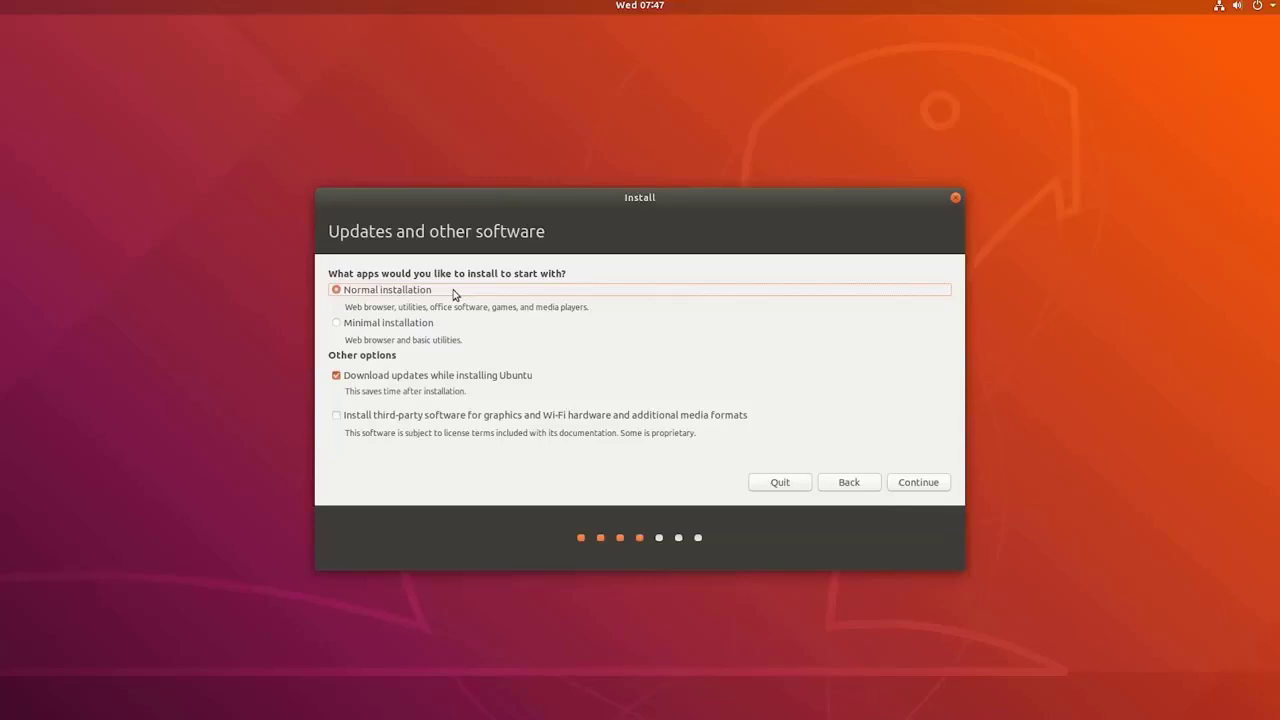
left_click(337, 416)
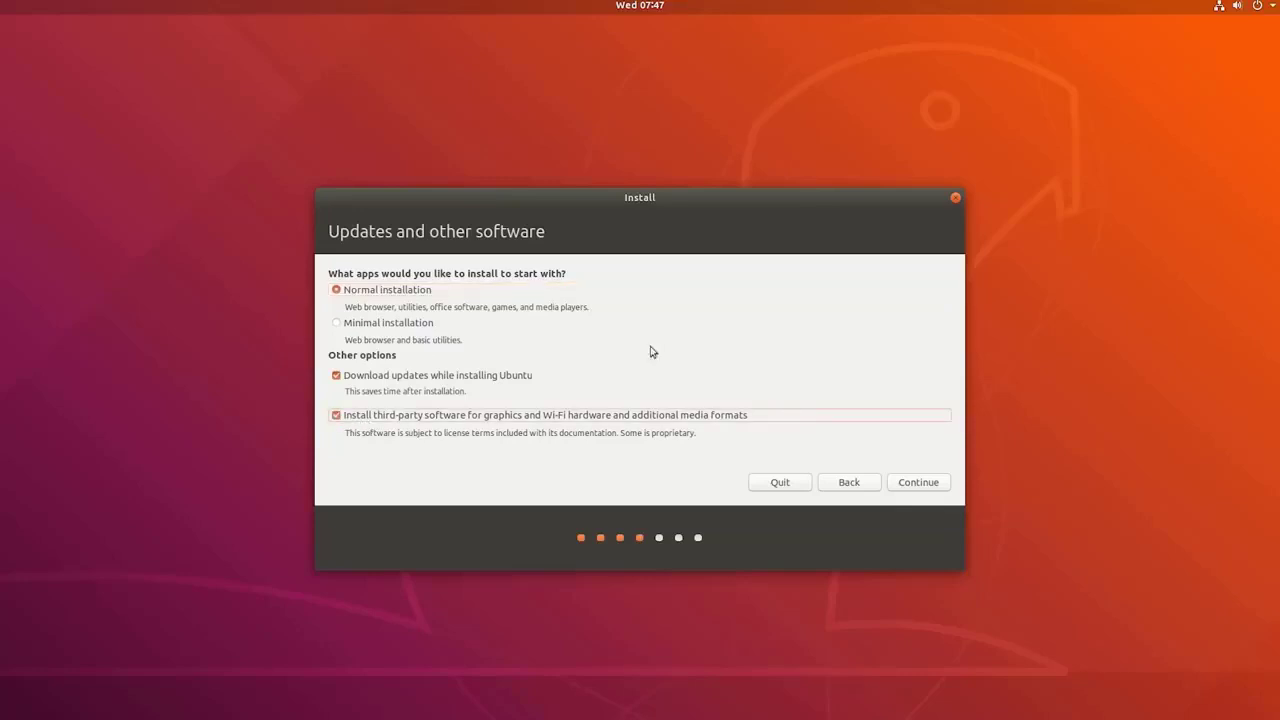
left_click(1218, 10)
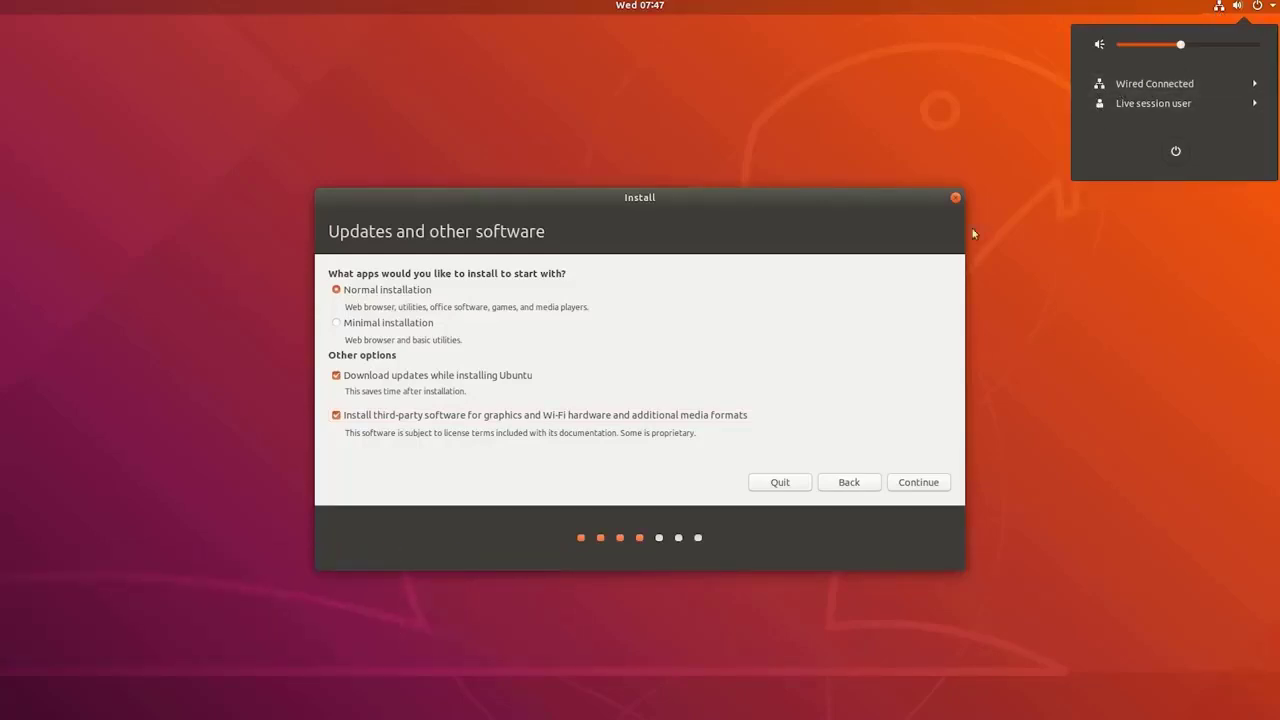
left_click(1222, 8)
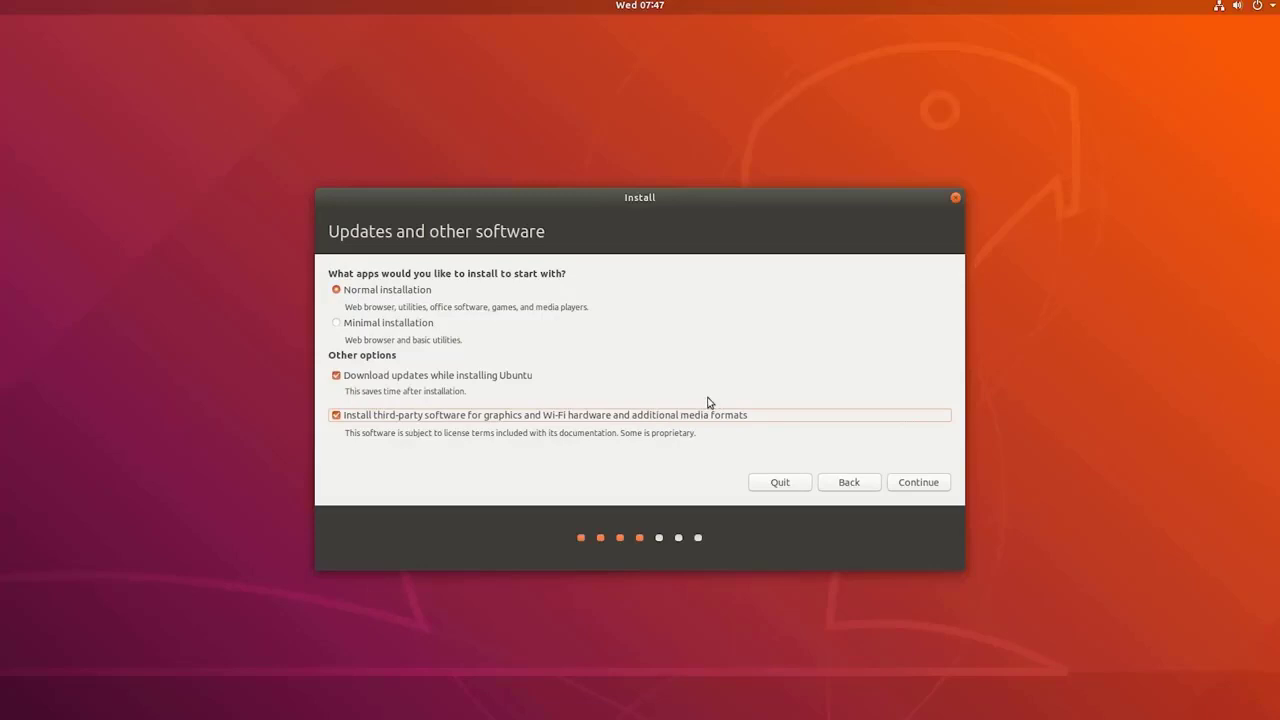
left_click(918, 485)
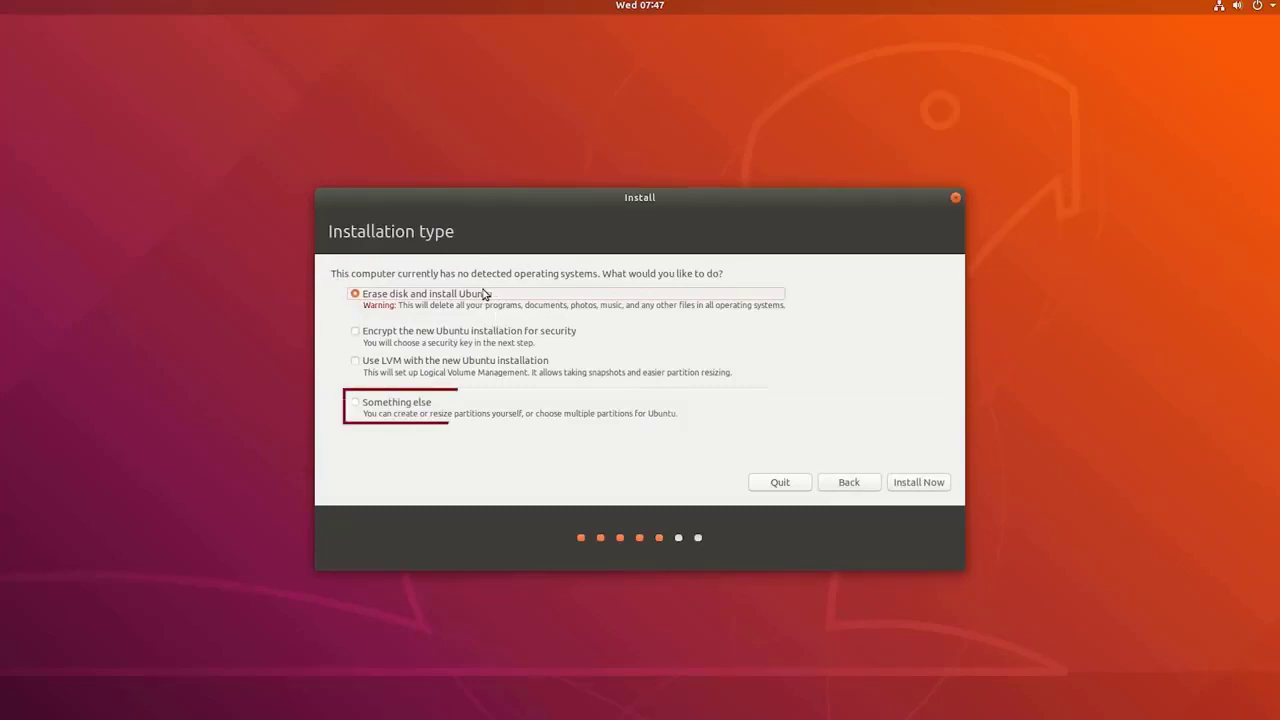
Choose 'Something else' partitioning and select /dev/sda's 53687 MB of free space.
left_click(355, 402)
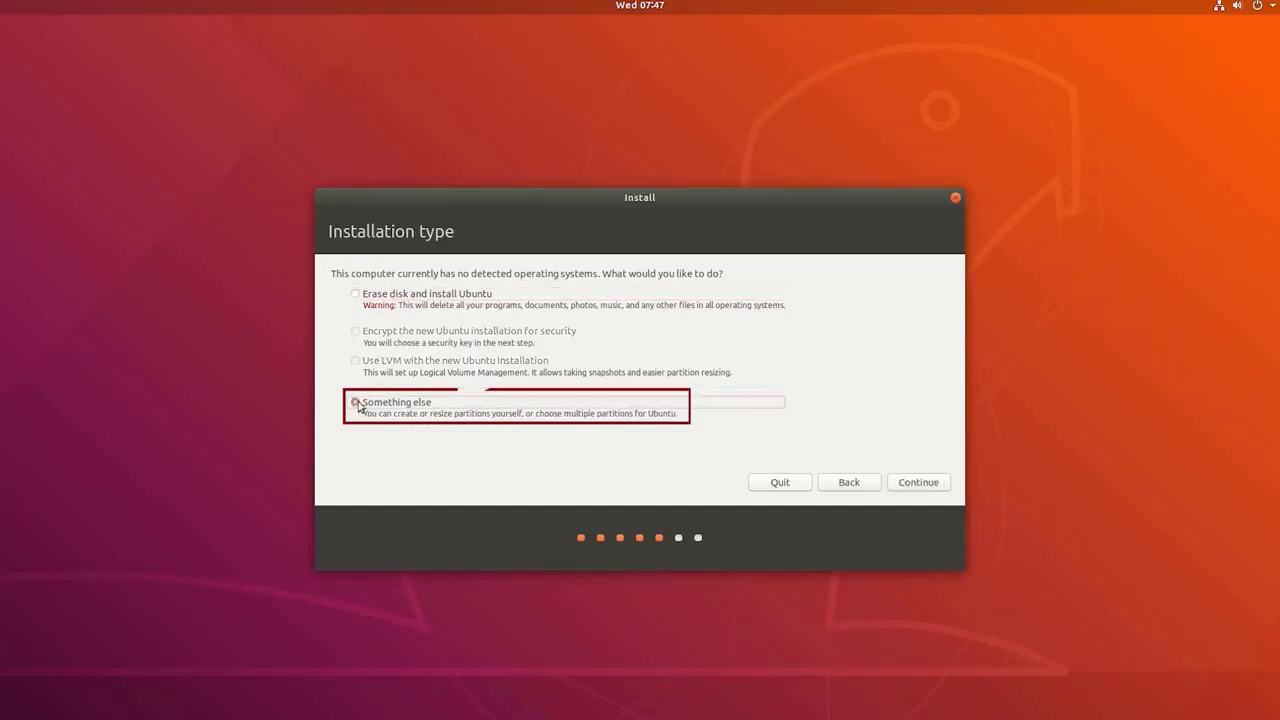
left_click(918, 482)
left_click(450, 312)
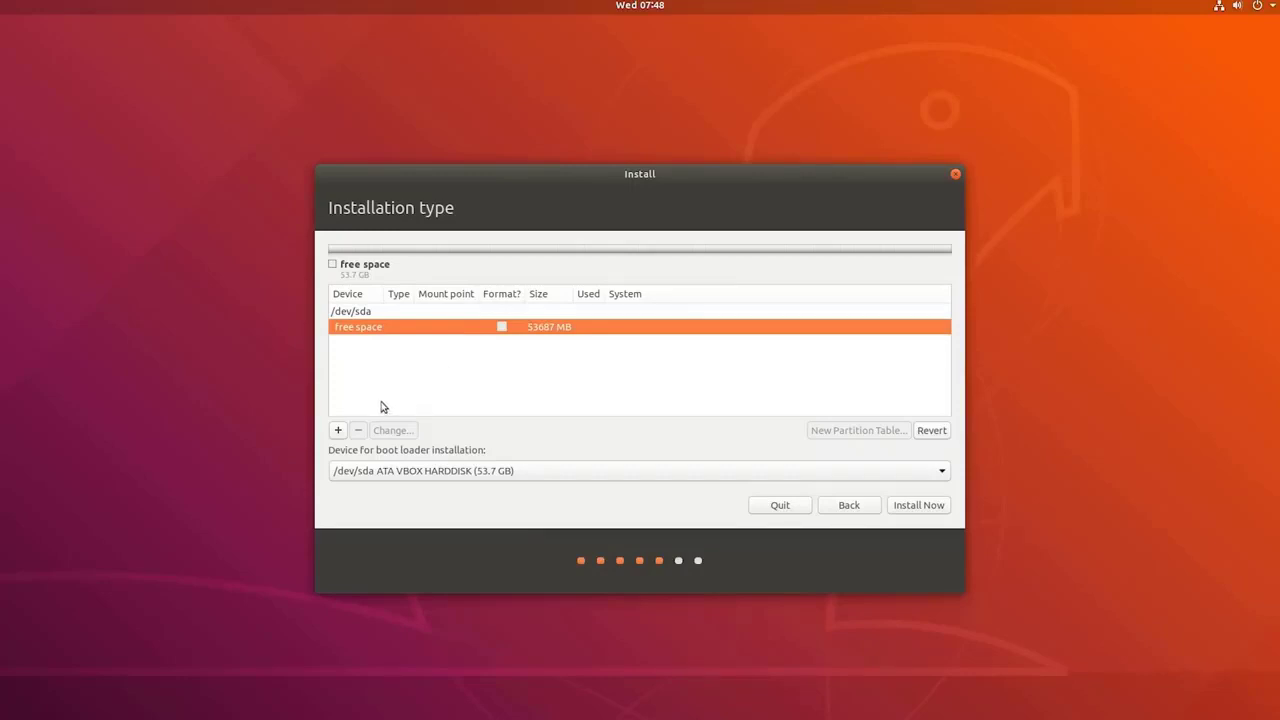
Create a 10686 MB primary ext4 partition (sda1) in the free space.
left_click(338, 430)
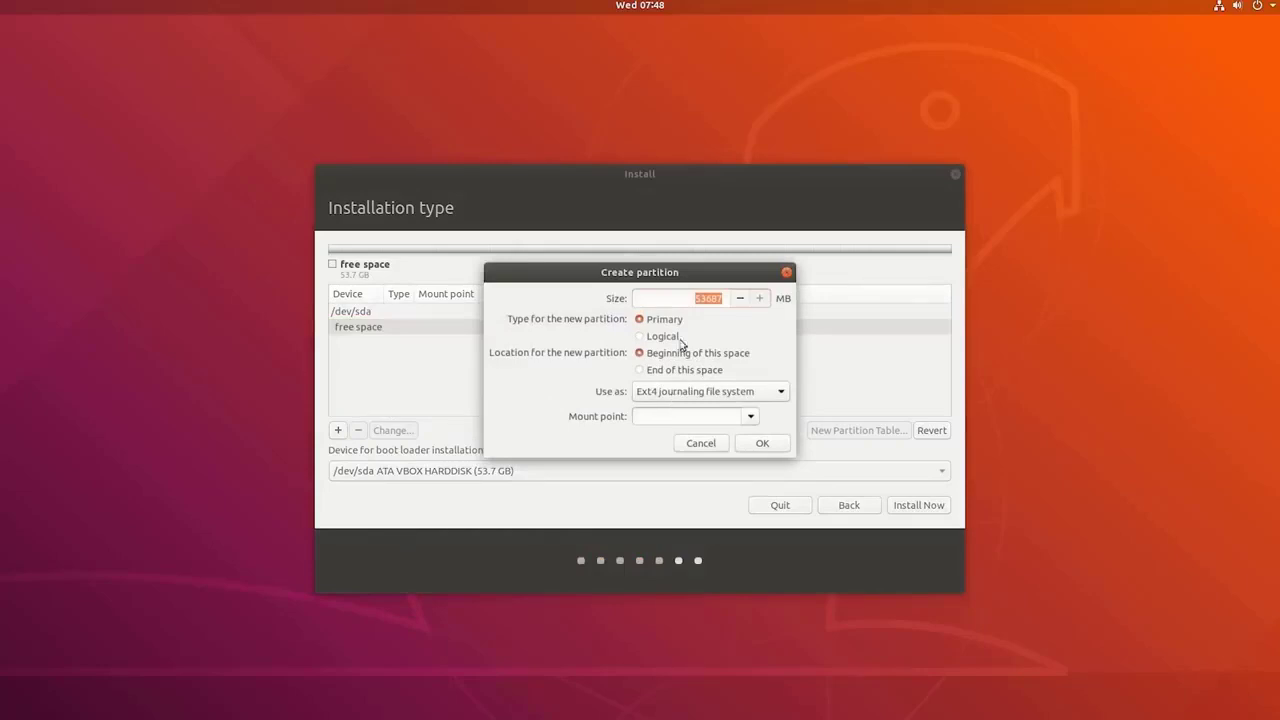
left_click(702, 298)
key("BackSpace")
key("BackSpace")
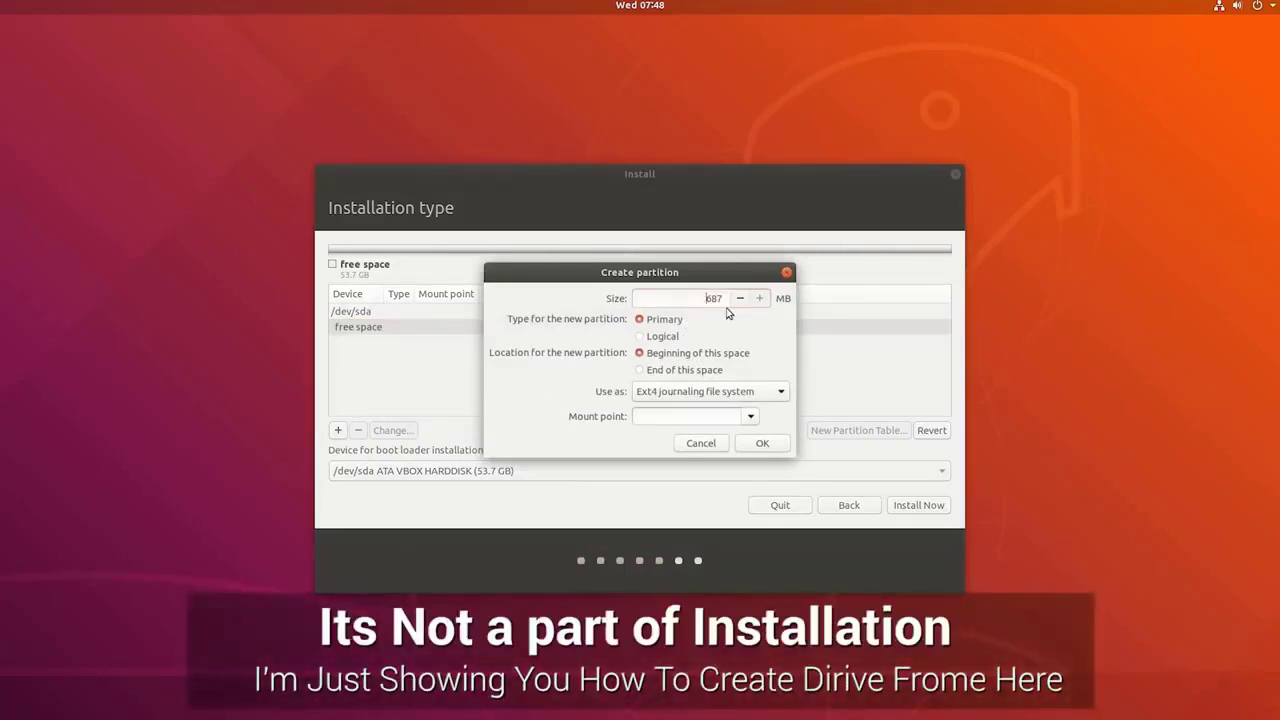
left_click(757, 446)
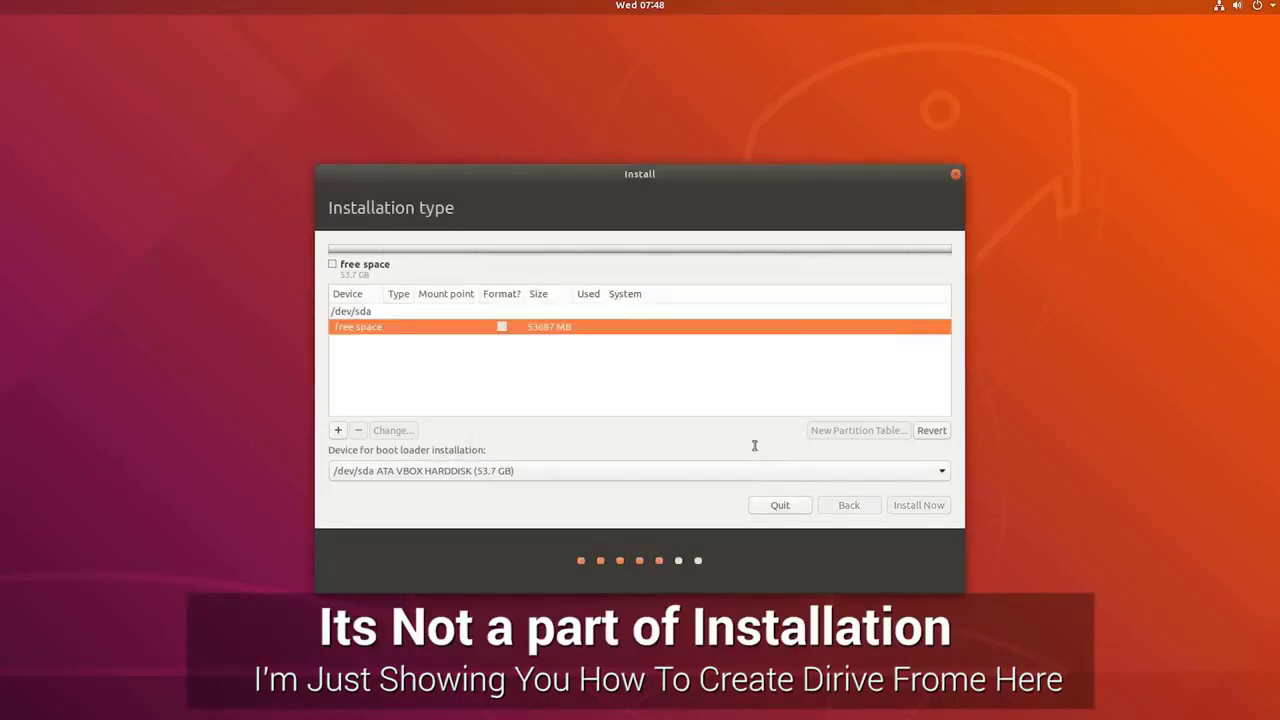
Turn the remaining 43000 MB into a logical ext4 partition (sda5) and review both.
left_click(547, 345)
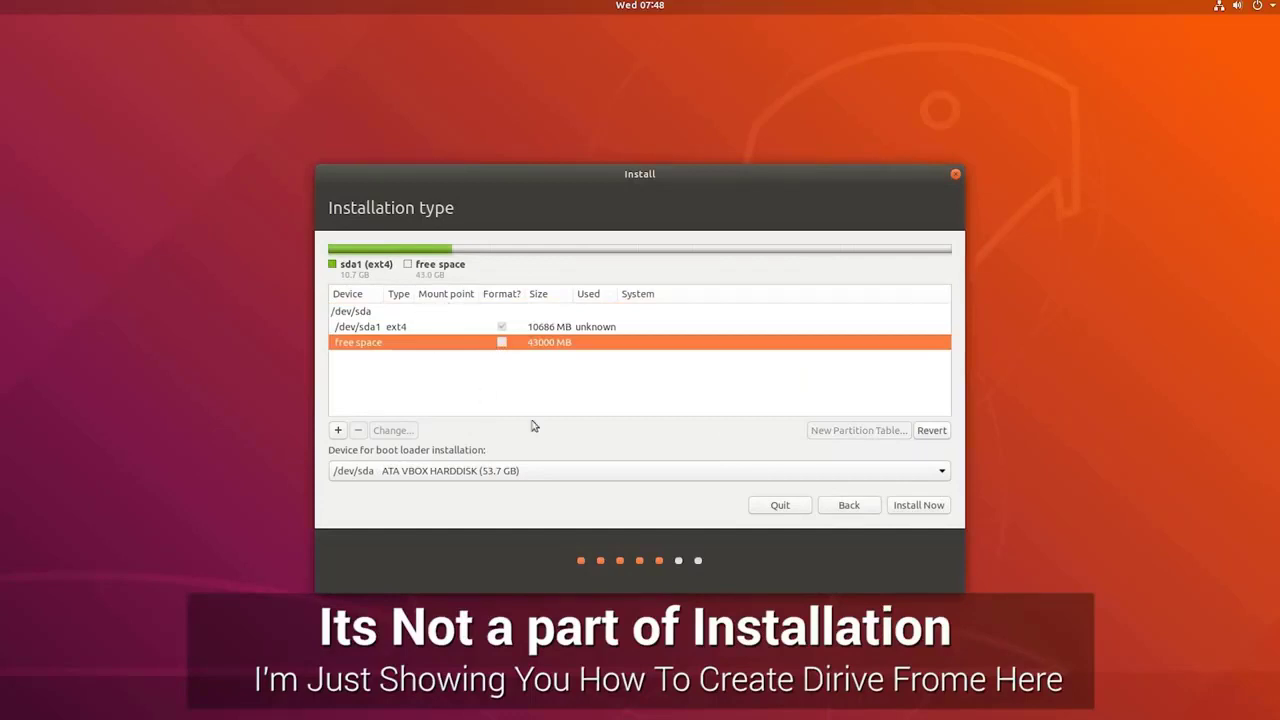
left_click(340, 431)
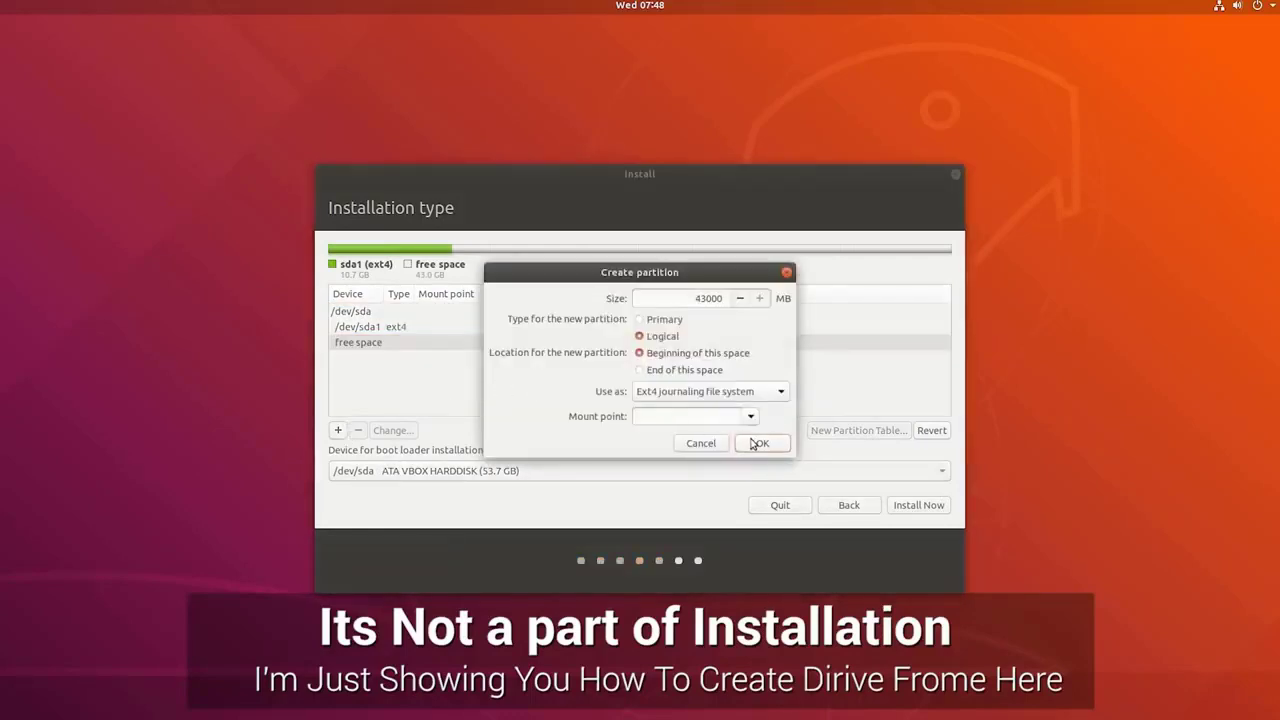
left_click(756, 443)
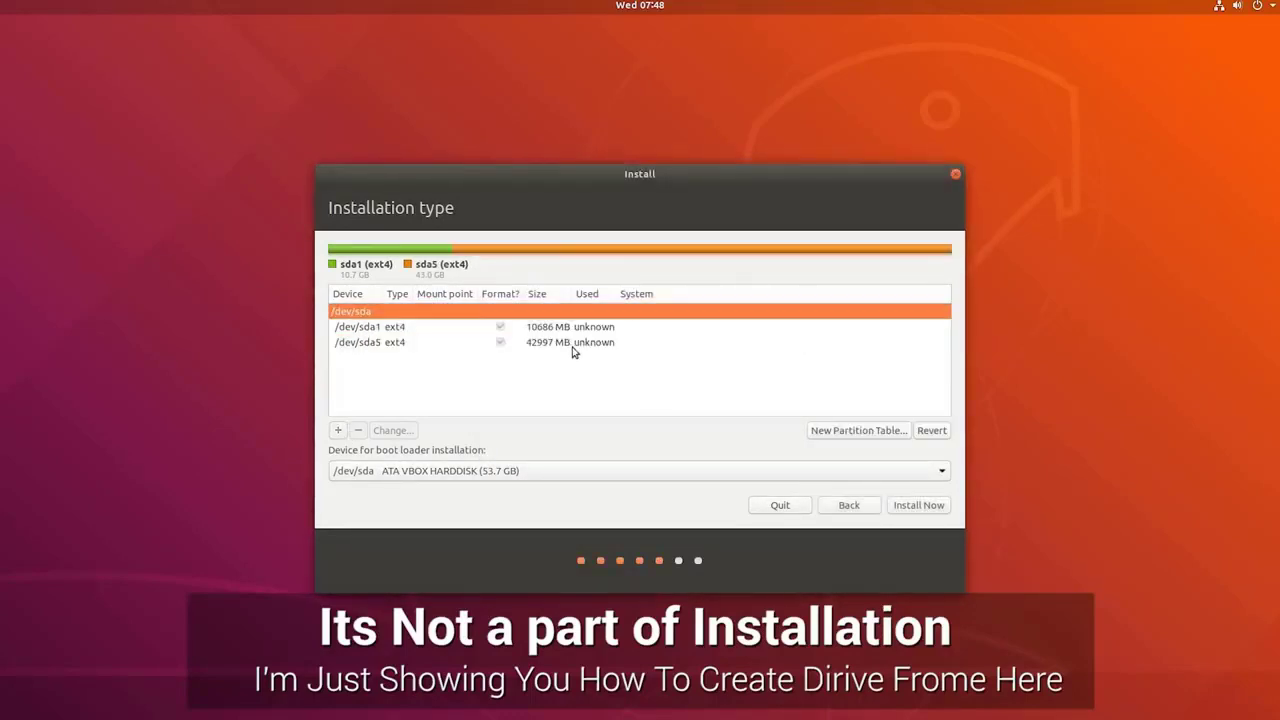
left_click(574, 345)
left_click(573, 327)
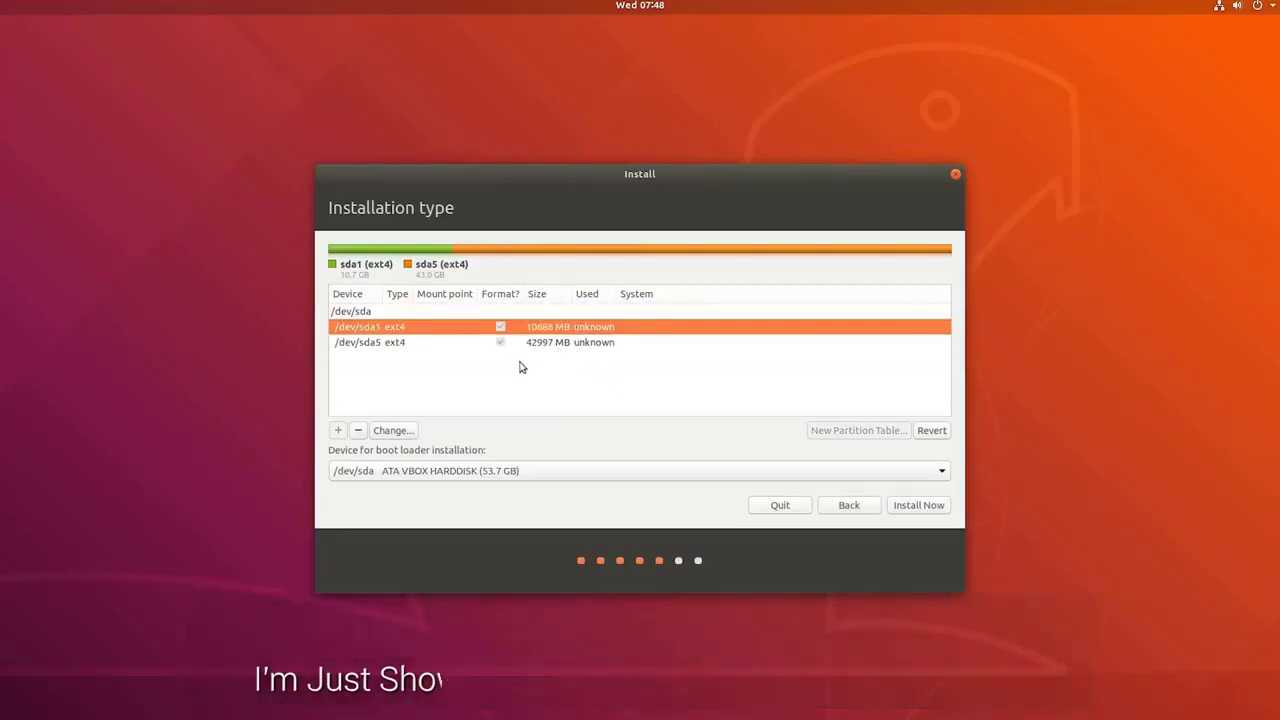
left_click(461, 346)
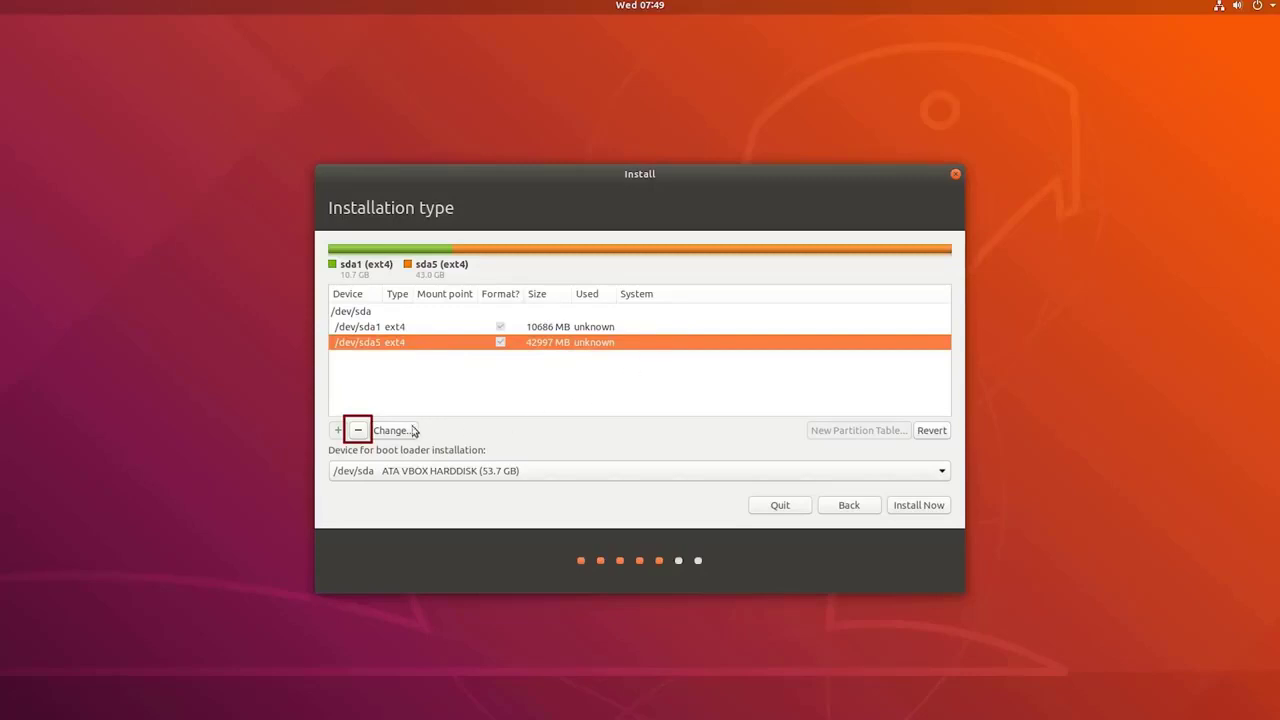
Delete the sda5 logical partition, leaving 43000 MB of free space.
left_click(358, 431)
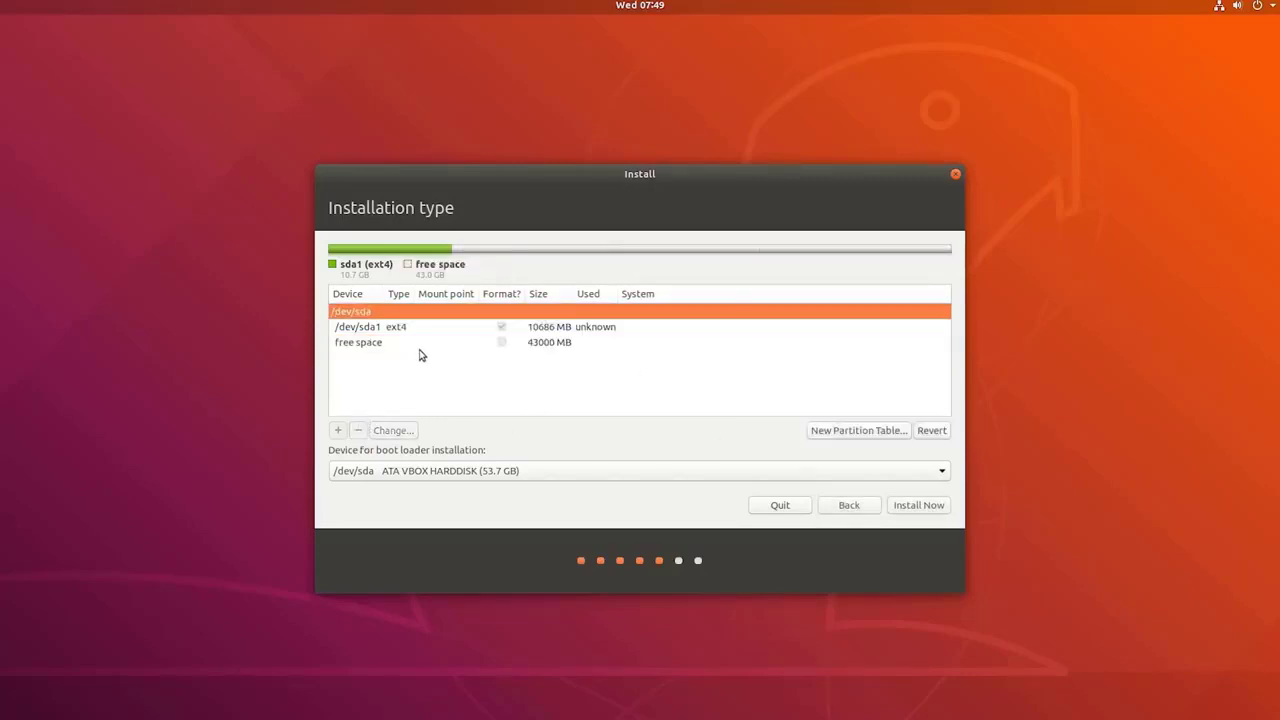
left_click(421, 352)
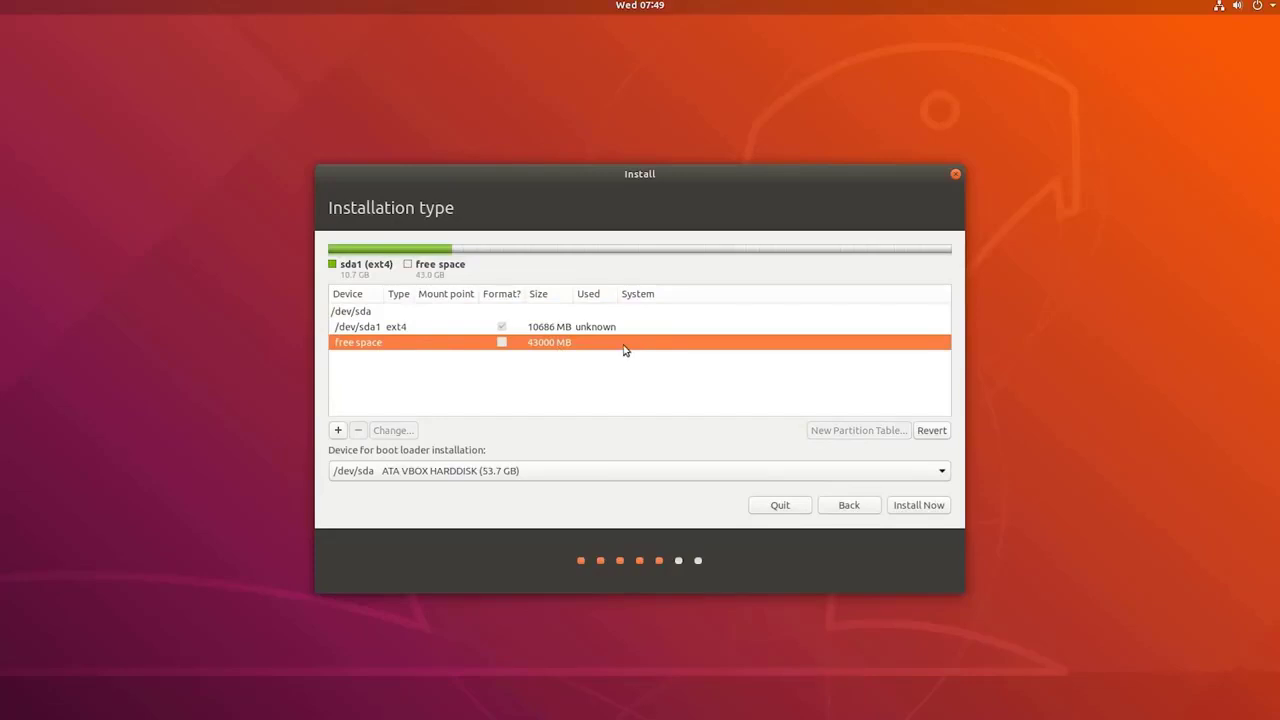
left_click(338, 430)
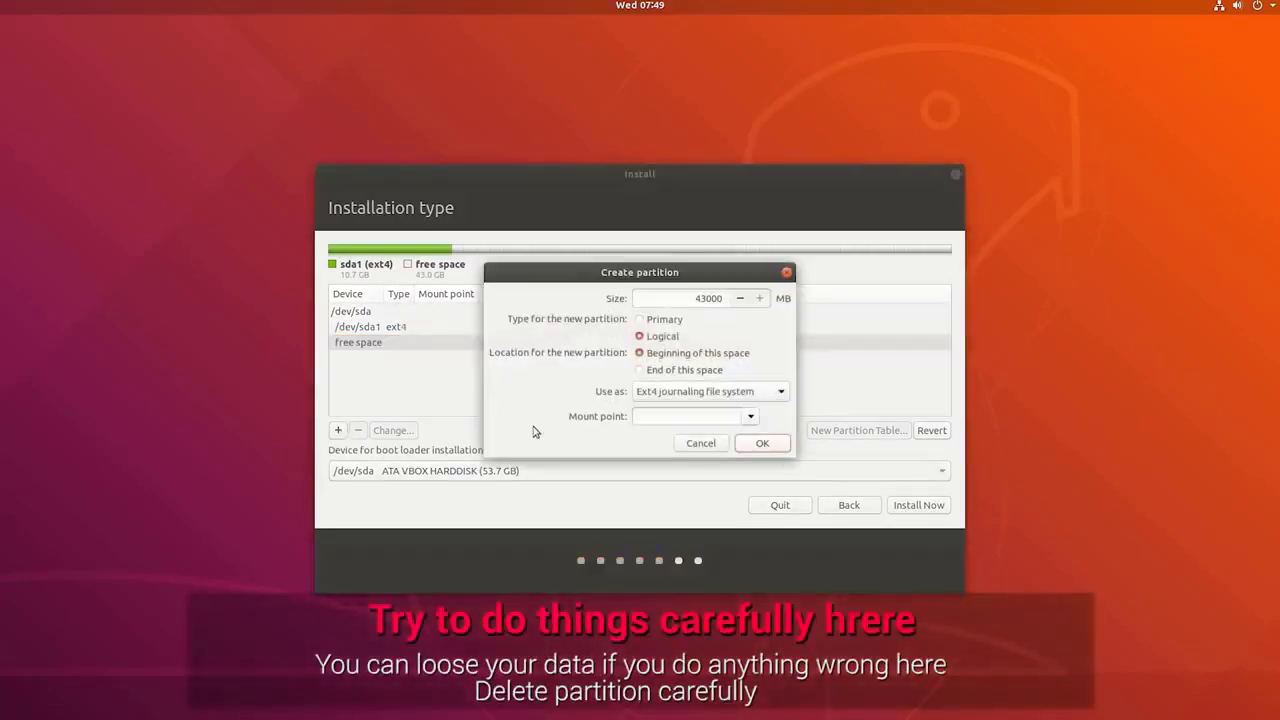
left_click(699, 443)
Delete sda1 so the full 53687 MB of /dev/sda is free space.
left_click(490, 328)
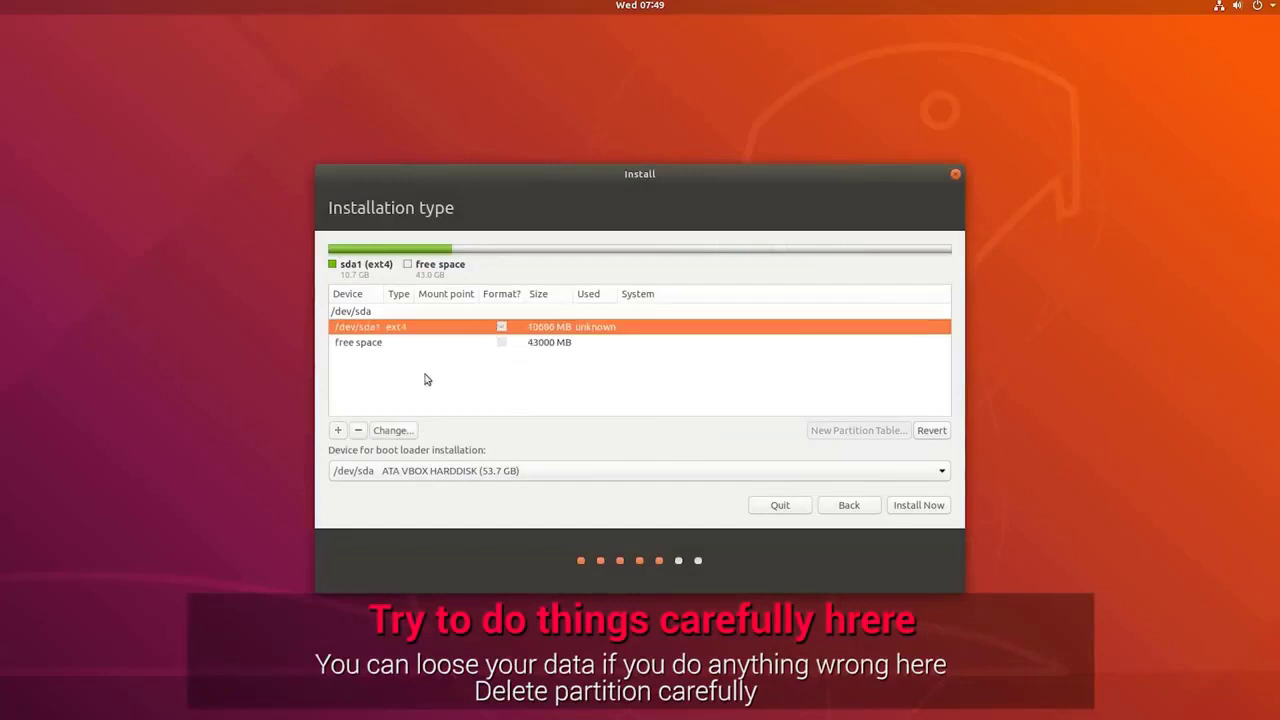
left_click(358, 430)
left_click(543, 310)
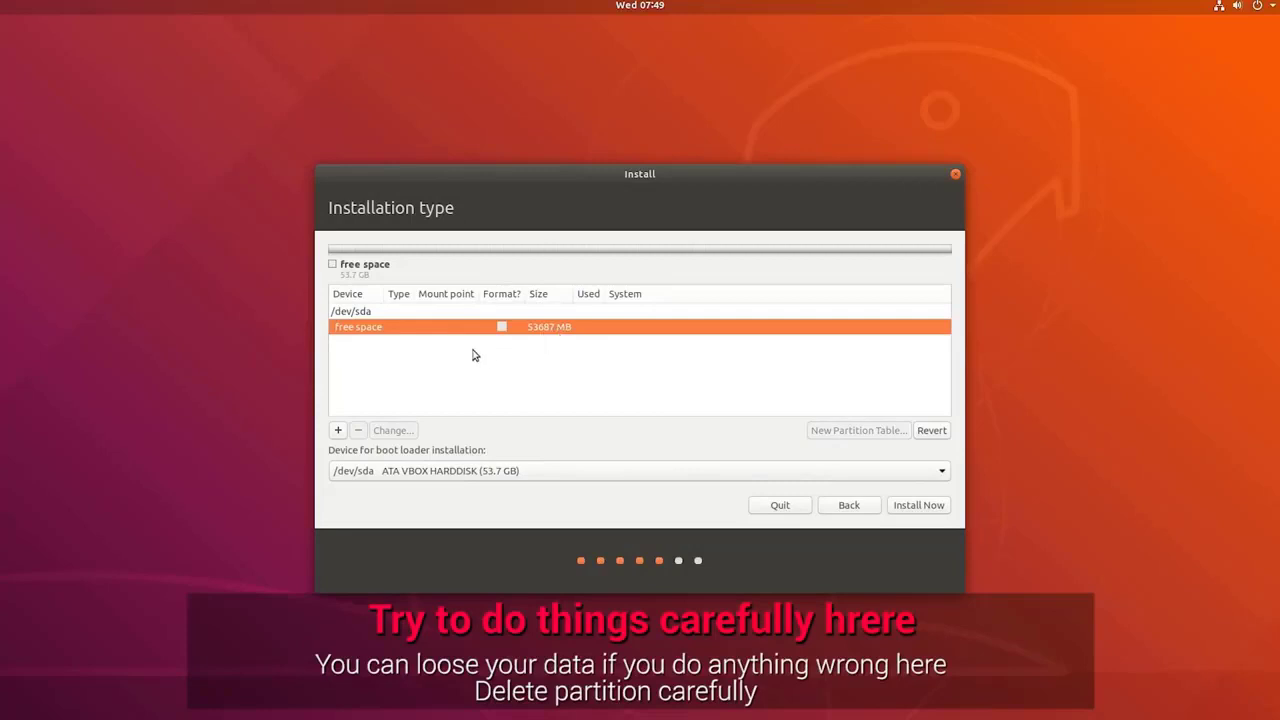
left_click(337, 430)
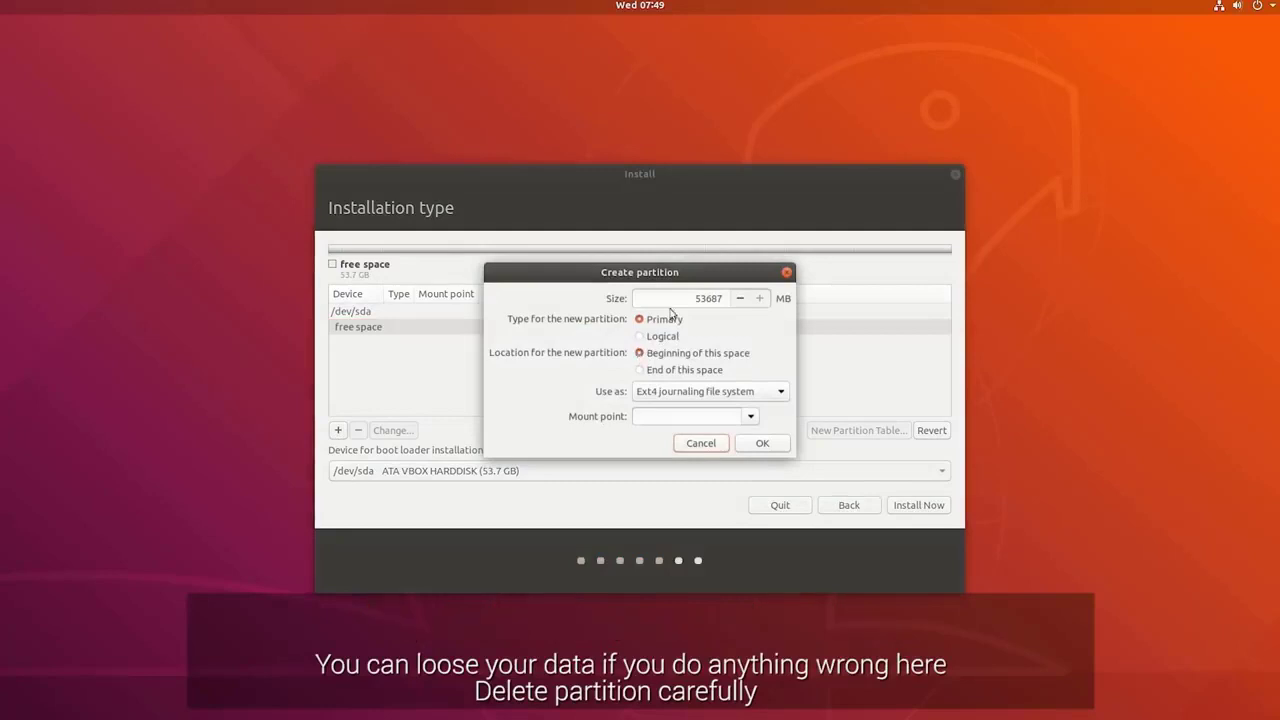
Define a 53687 MB primary ext4 partition at the space's beginning, mounted at /.
double_click(703, 298)
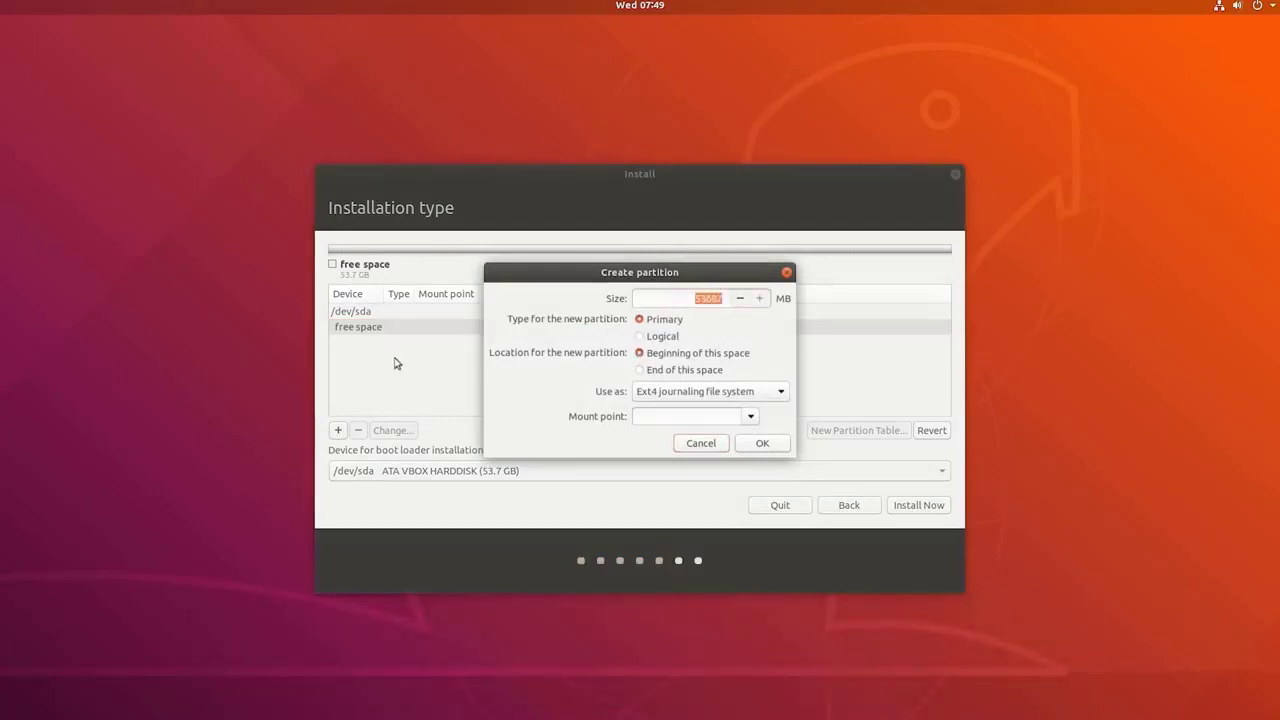
left_click(683, 356)
left_click(703, 392)
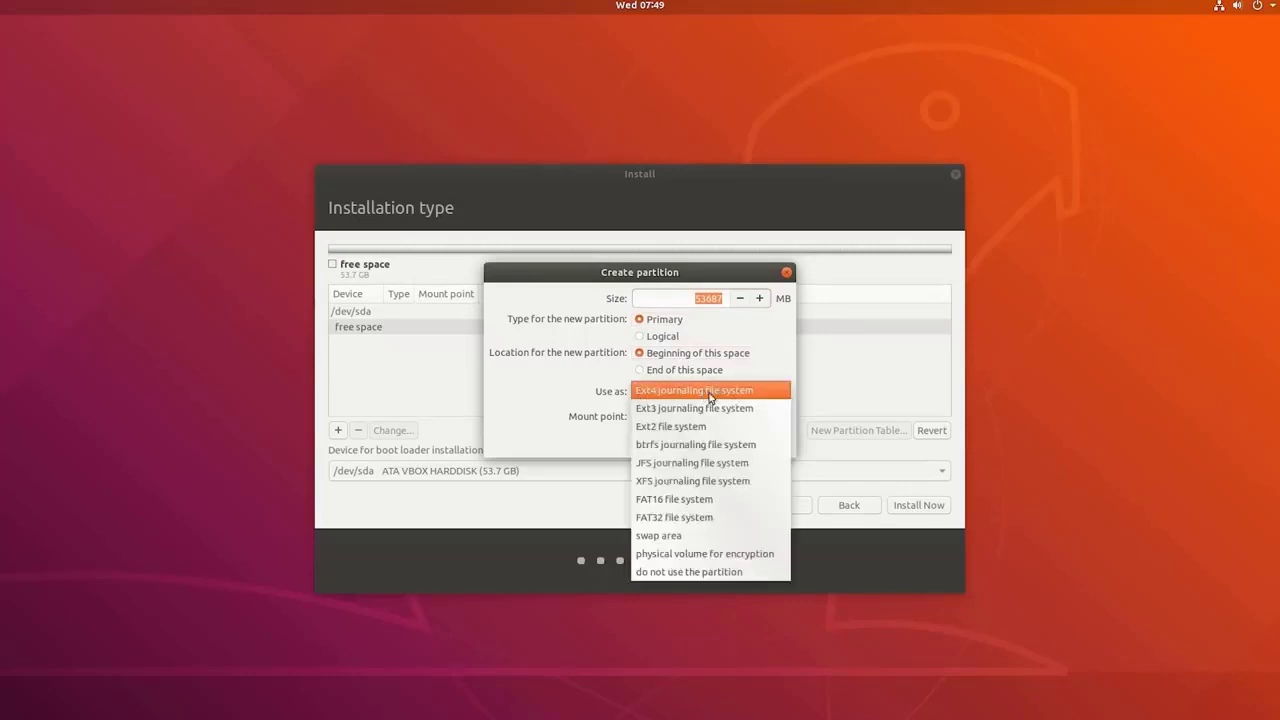
left_click(717, 399)
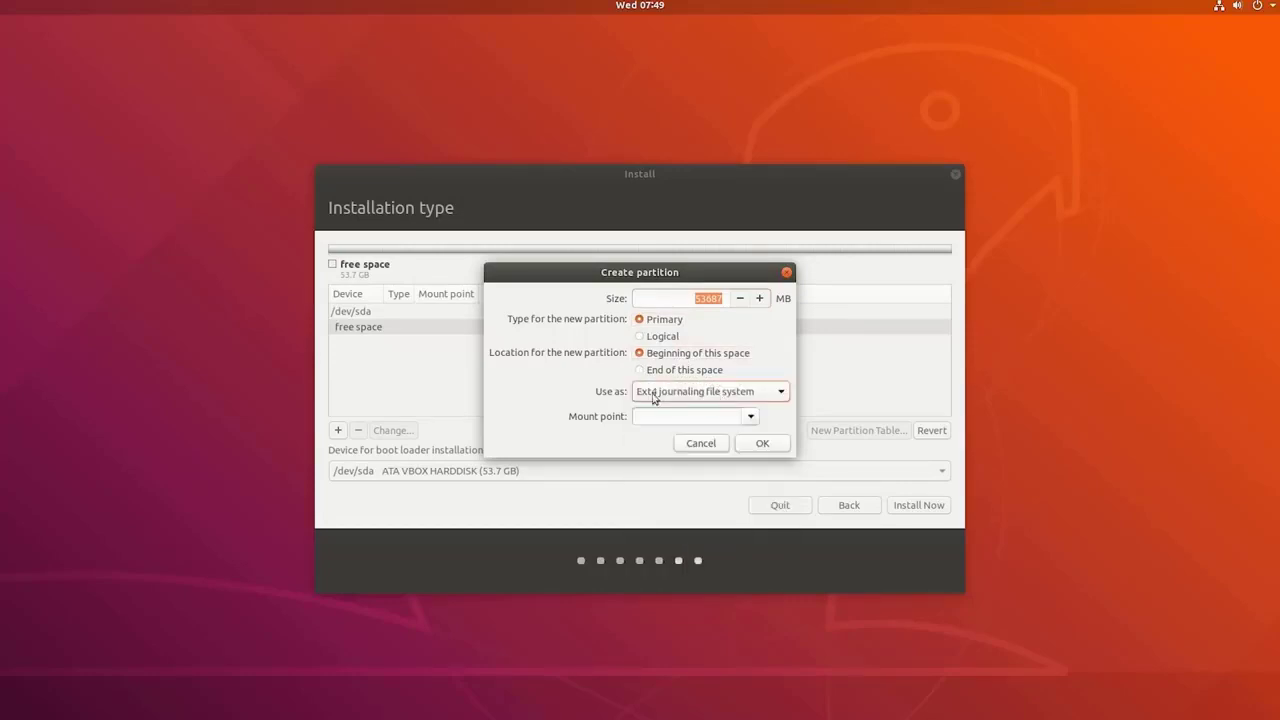
left_click(751, 417)
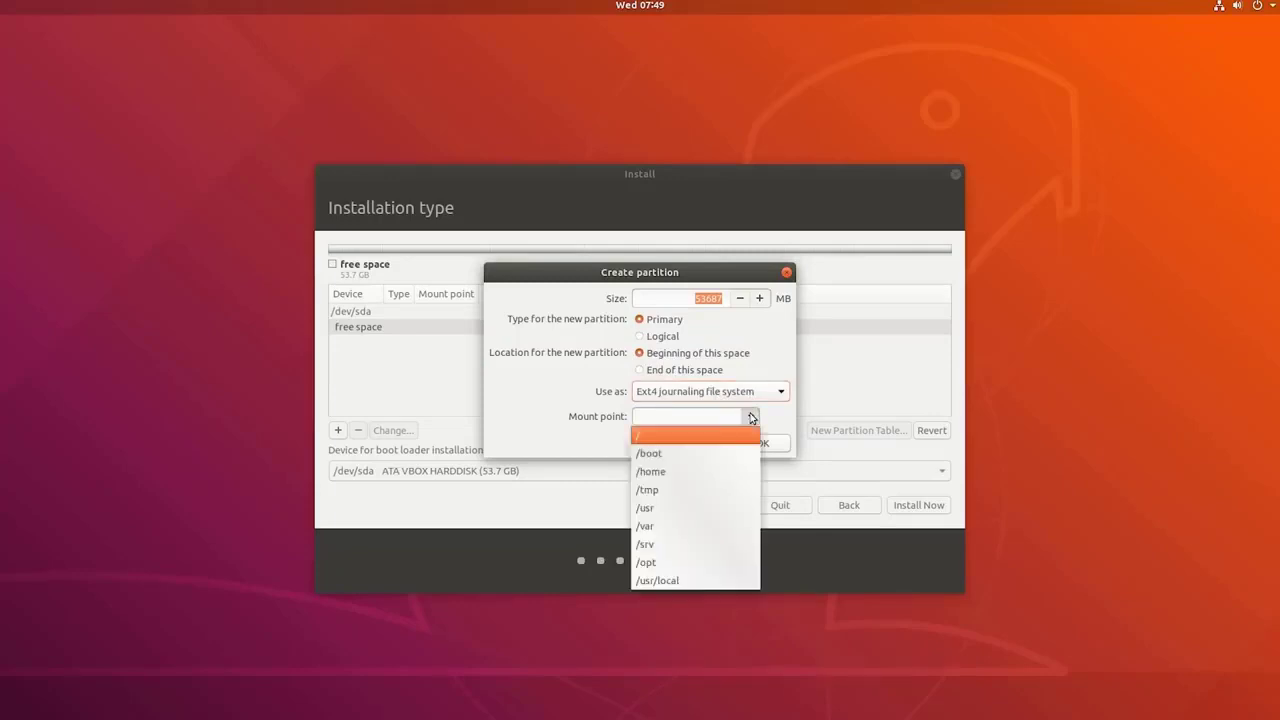
left_click(689, 442)
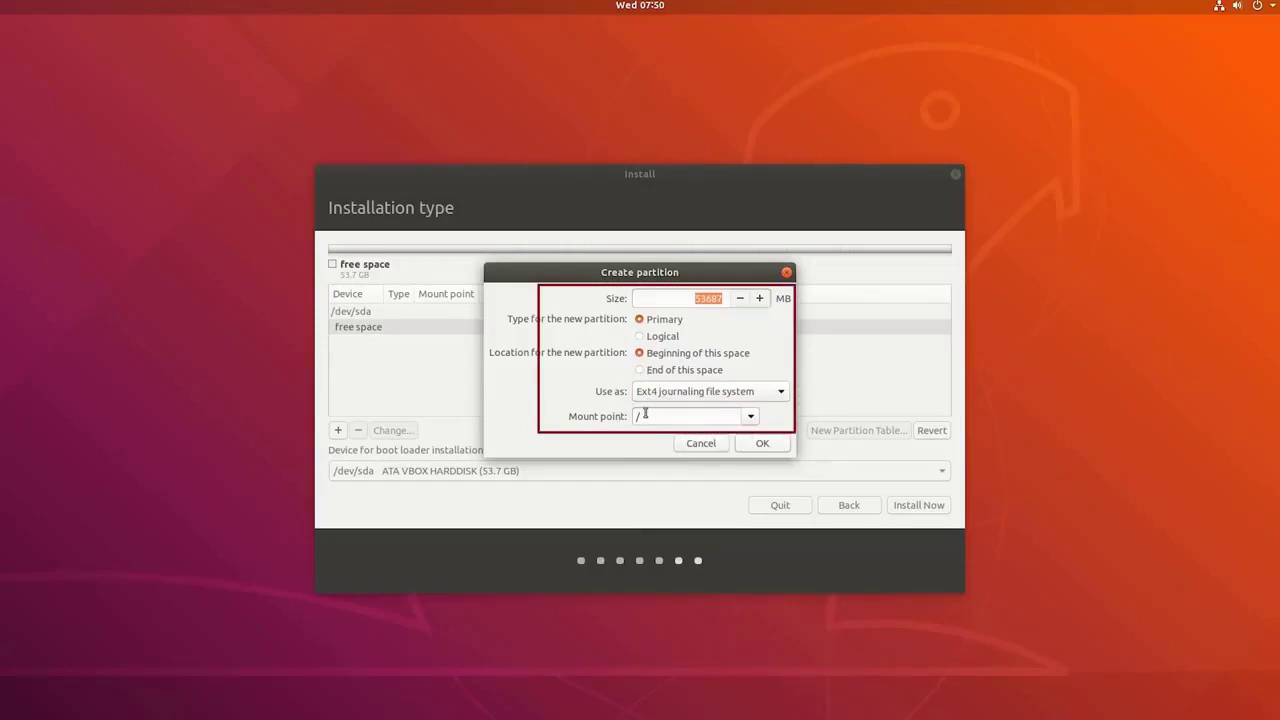
left_click(762, 443)
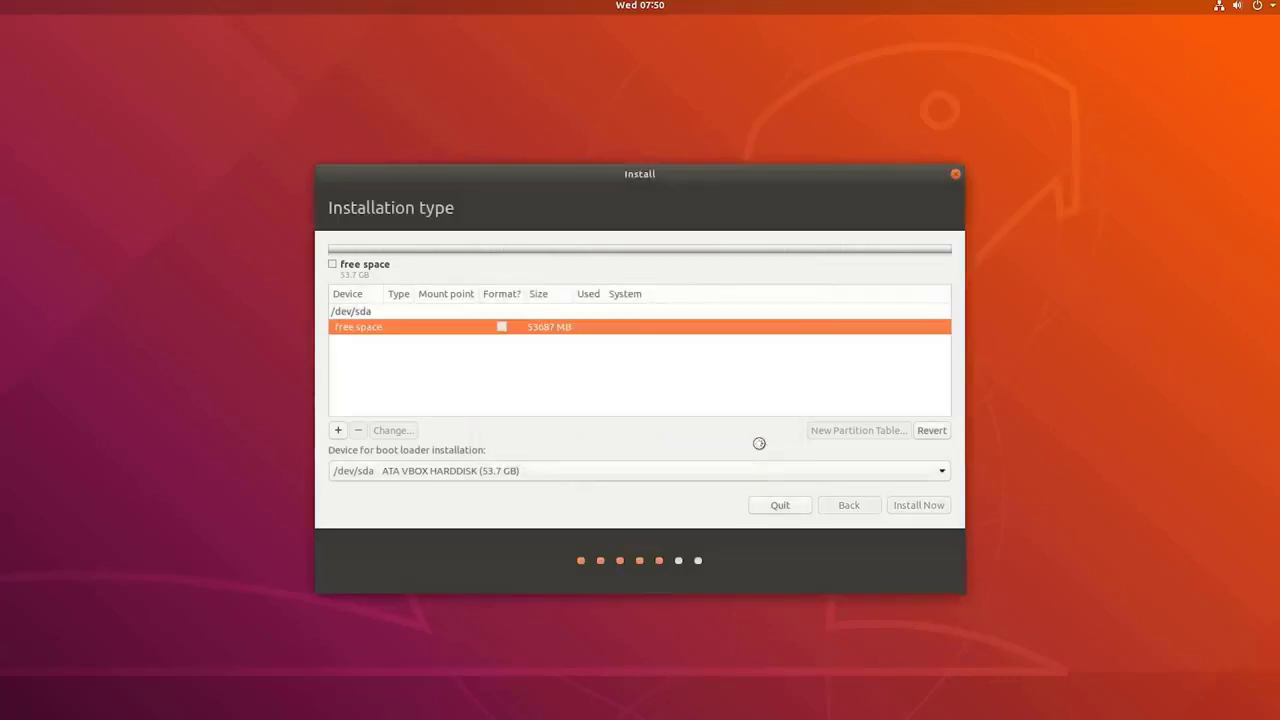
Keep /dev/sda as the boot-loader installation device.
left_click(558, 471)
left_click(558, 471)
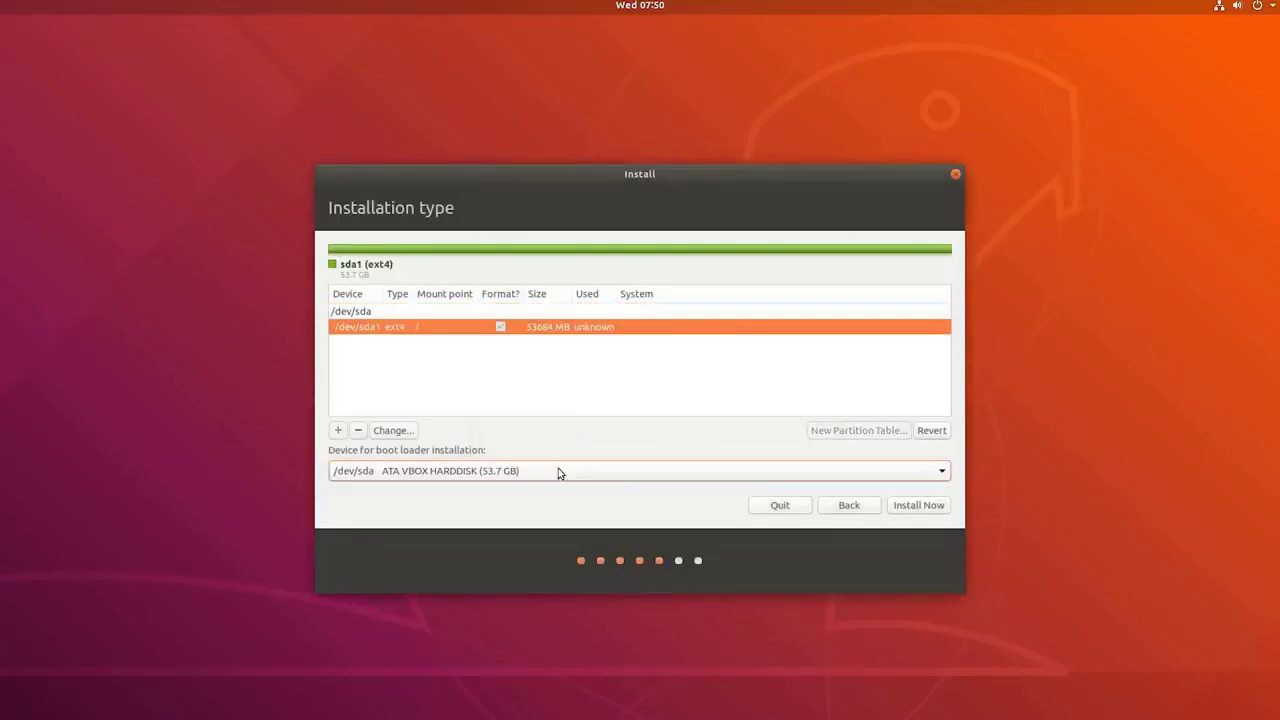
left_click(558, 471)
left_click(495, 473)
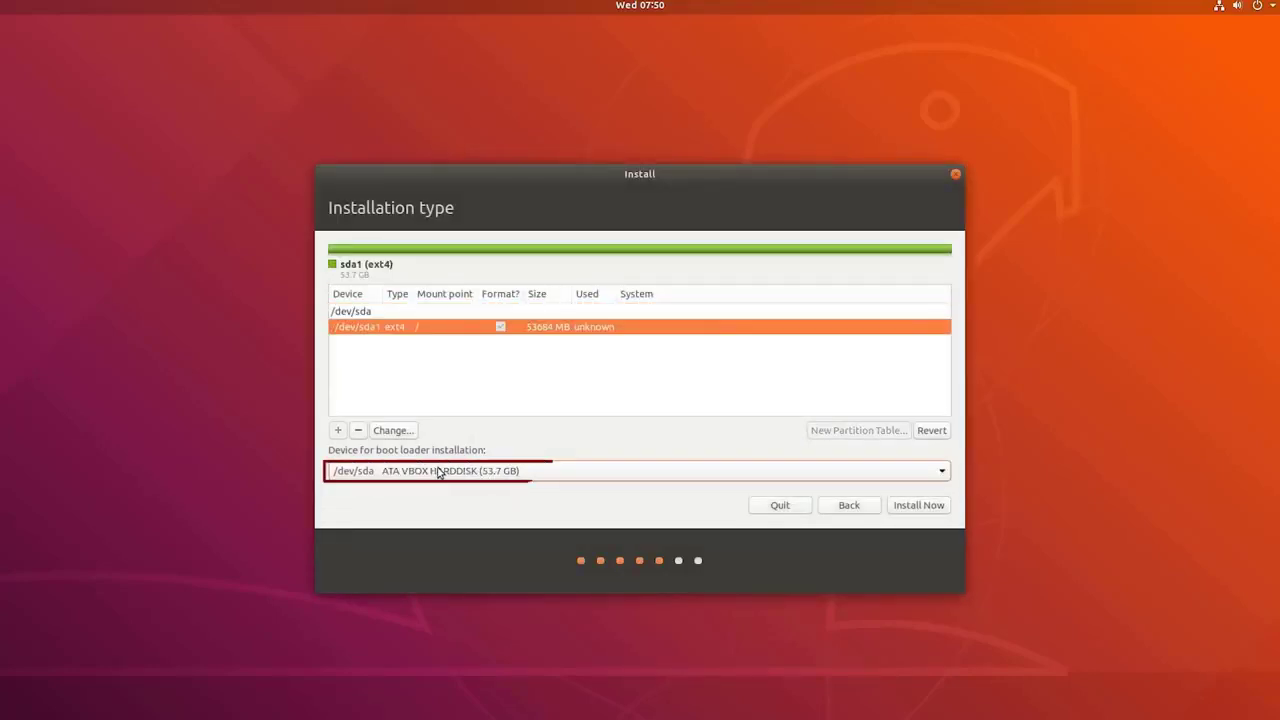
left_click(434, 473)
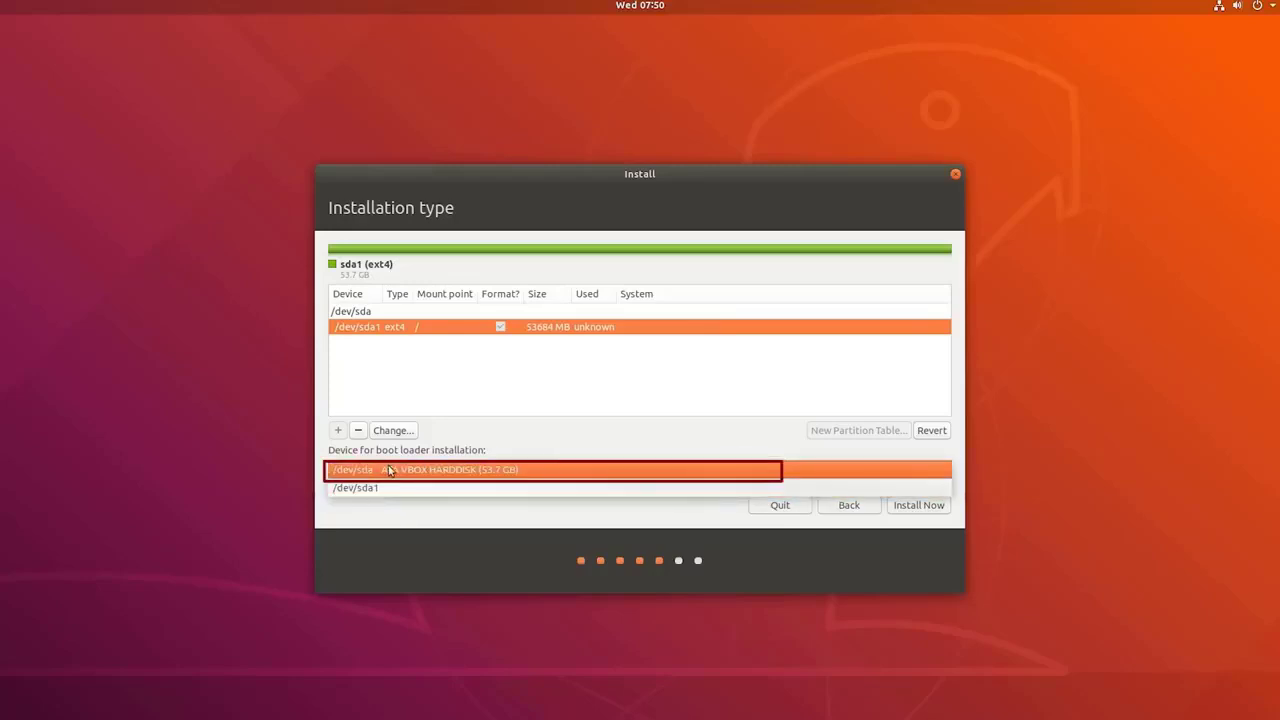
left_click(390, 470)
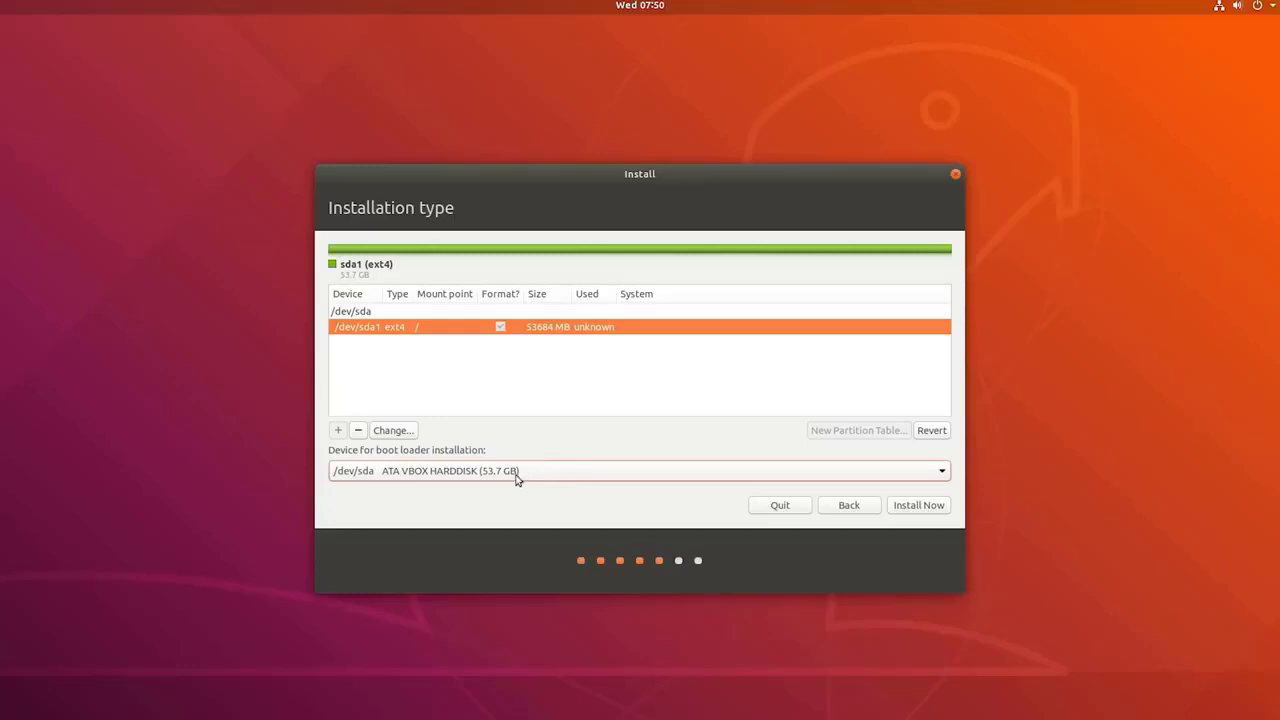
Start the Ubuntu installation and approve writing the partition changes to disk.
left_click(913, 505)
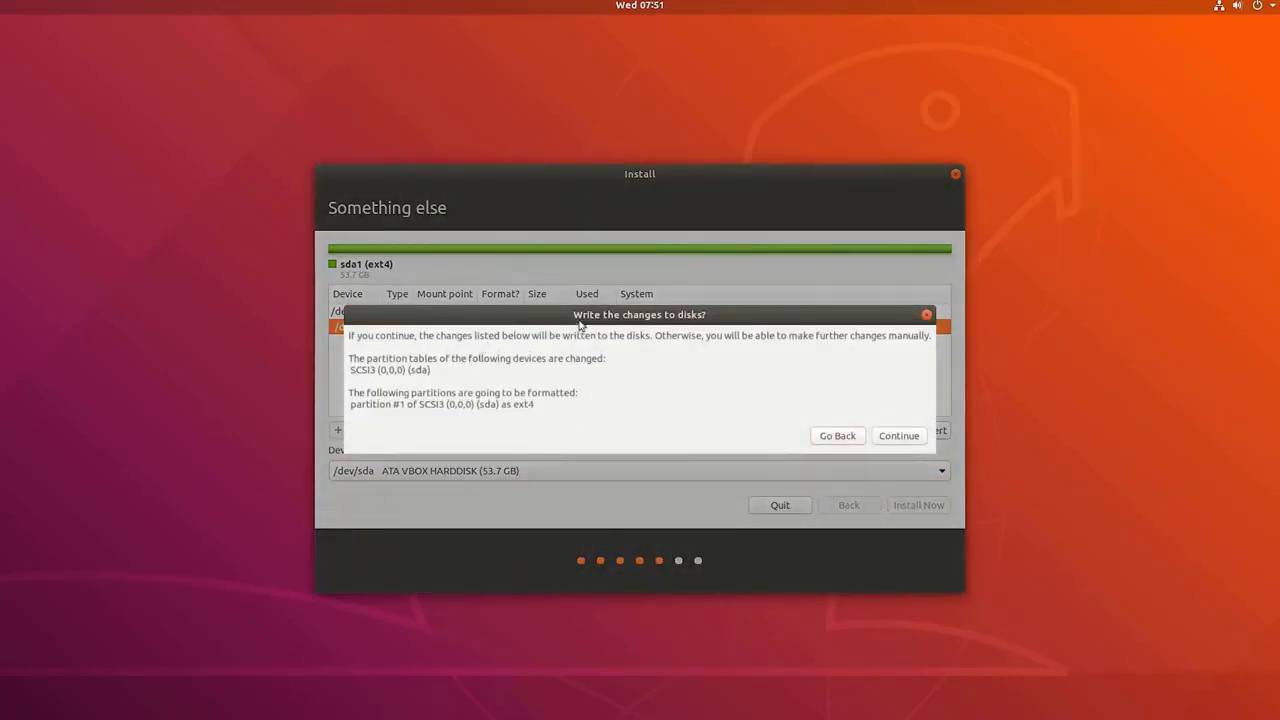
left_click_drag(580, 315, 591, 315)
left_click_drag(408, 393, 591, 395)
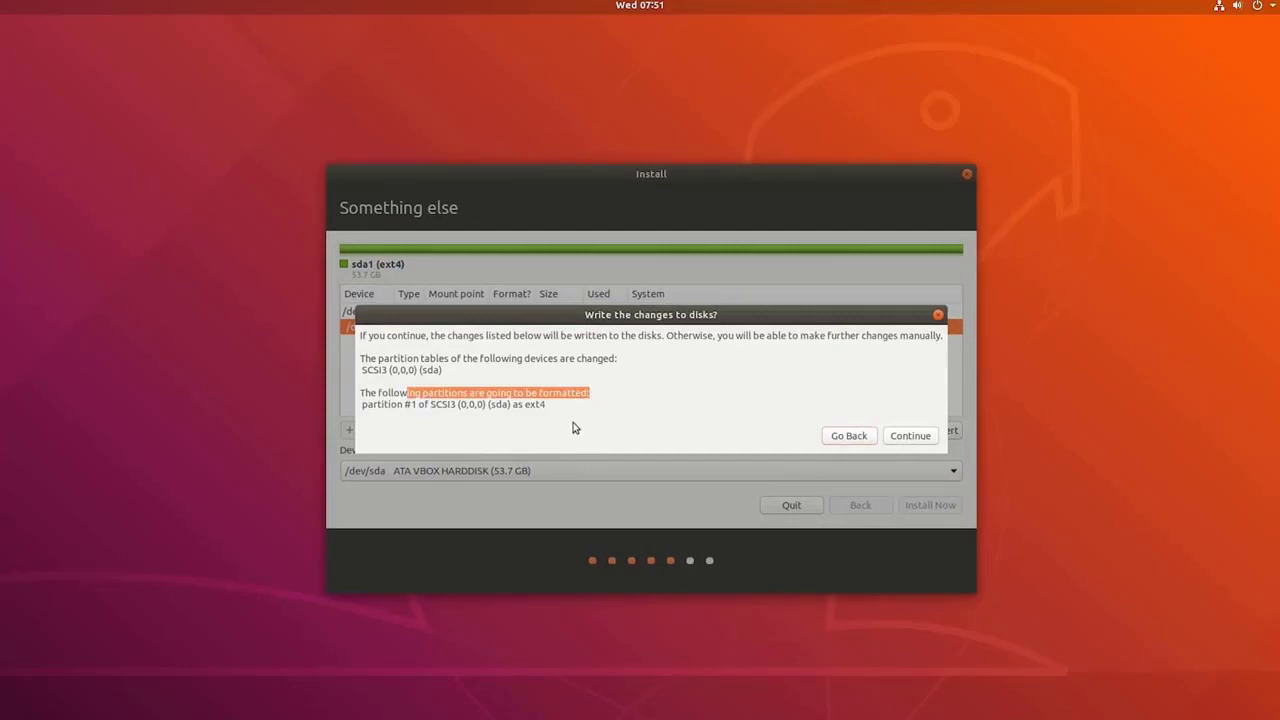
left_click(914, 436)
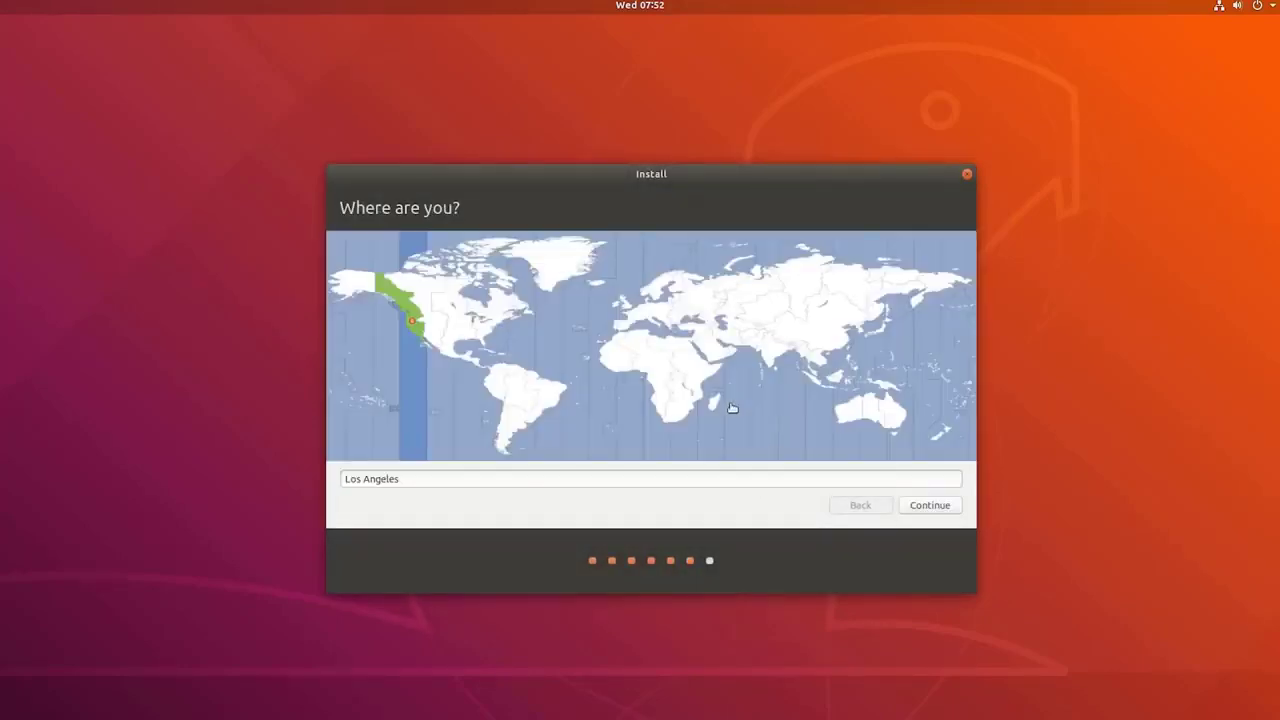
Choose the Los Angeles time zone on the map and continue.
left_click(557, 262)
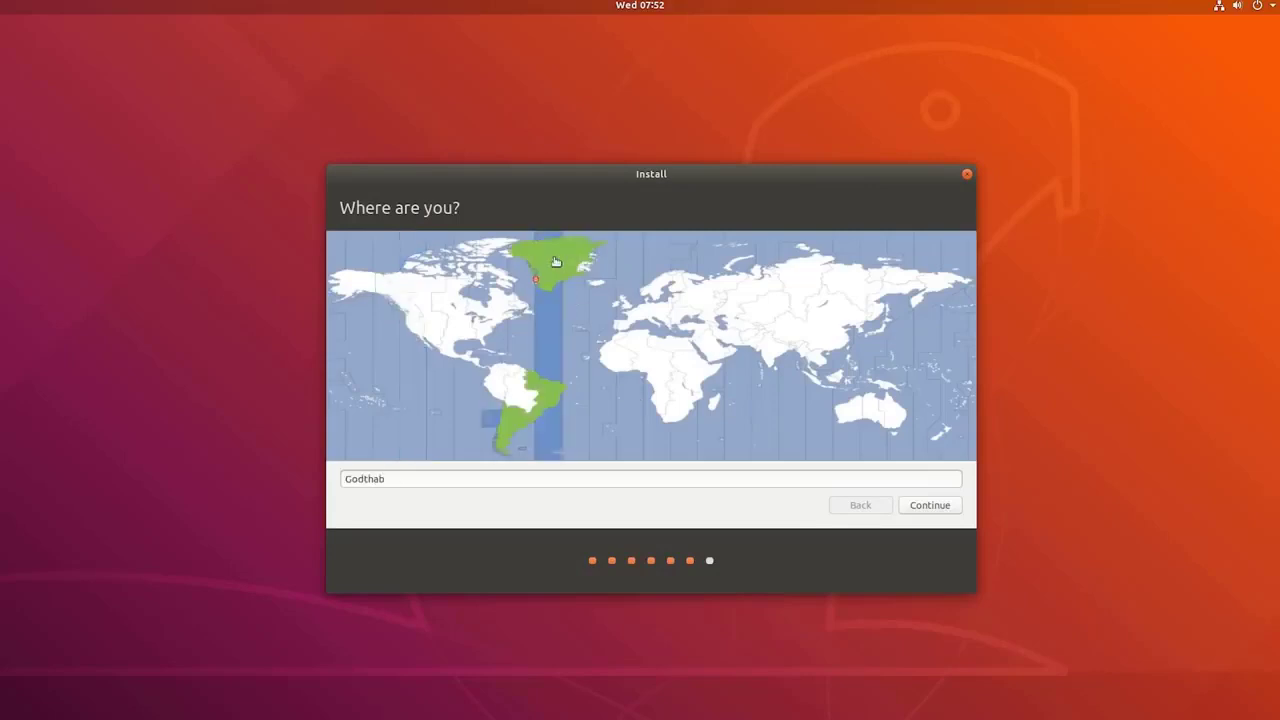
left_click(474, 283)
left_click(440, 313)
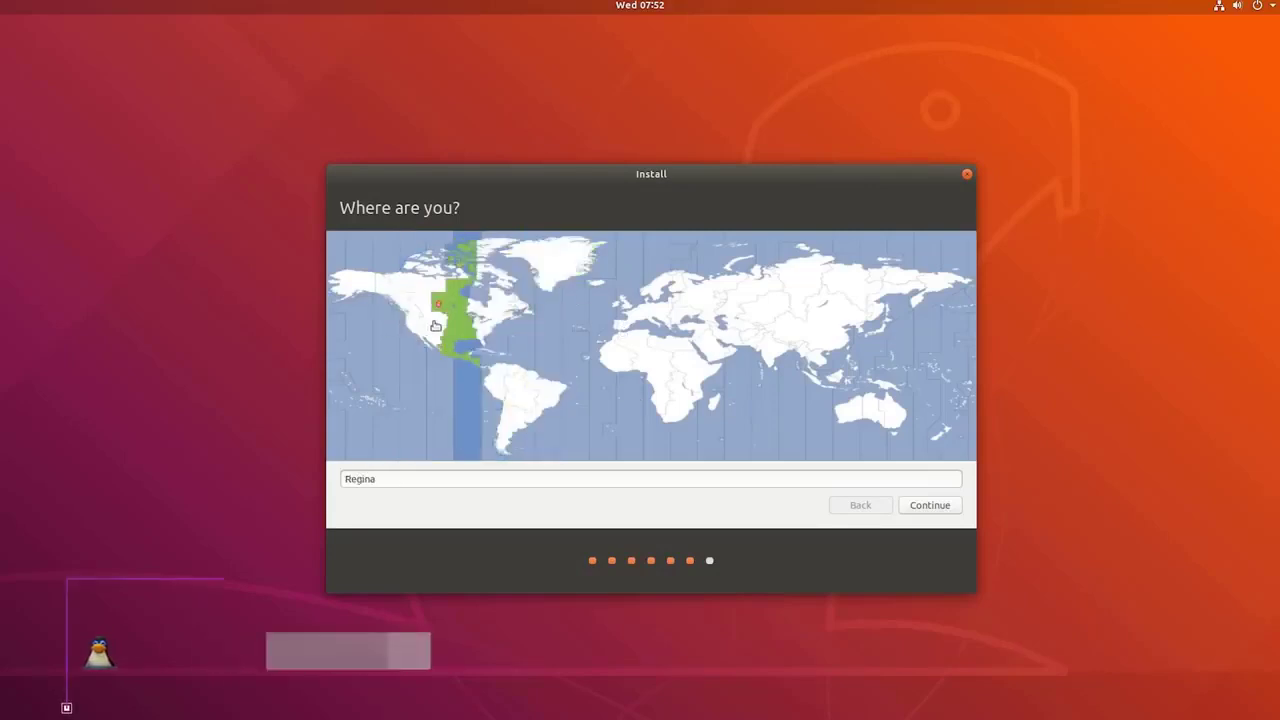
left_click(413, 320)
left_click(930, 506)
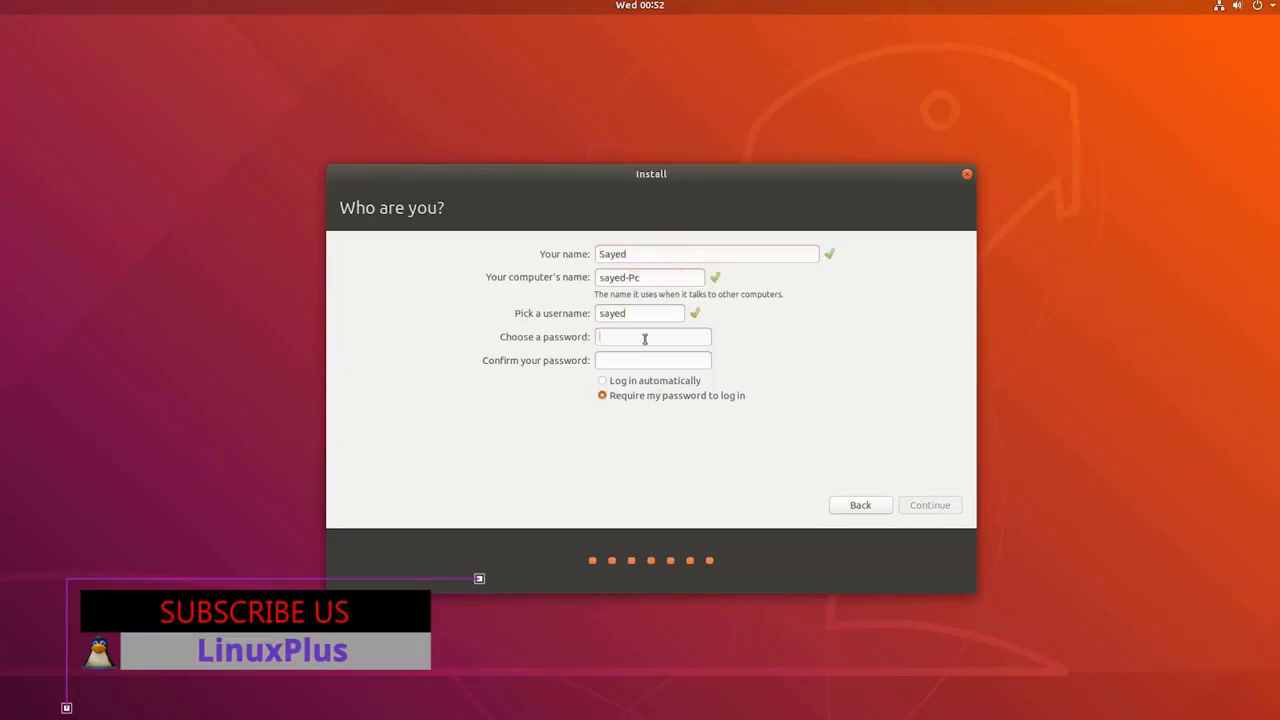
Fill in the Who are you? account fields and continue the installation.
type("123")
key("Tab")
type("123")
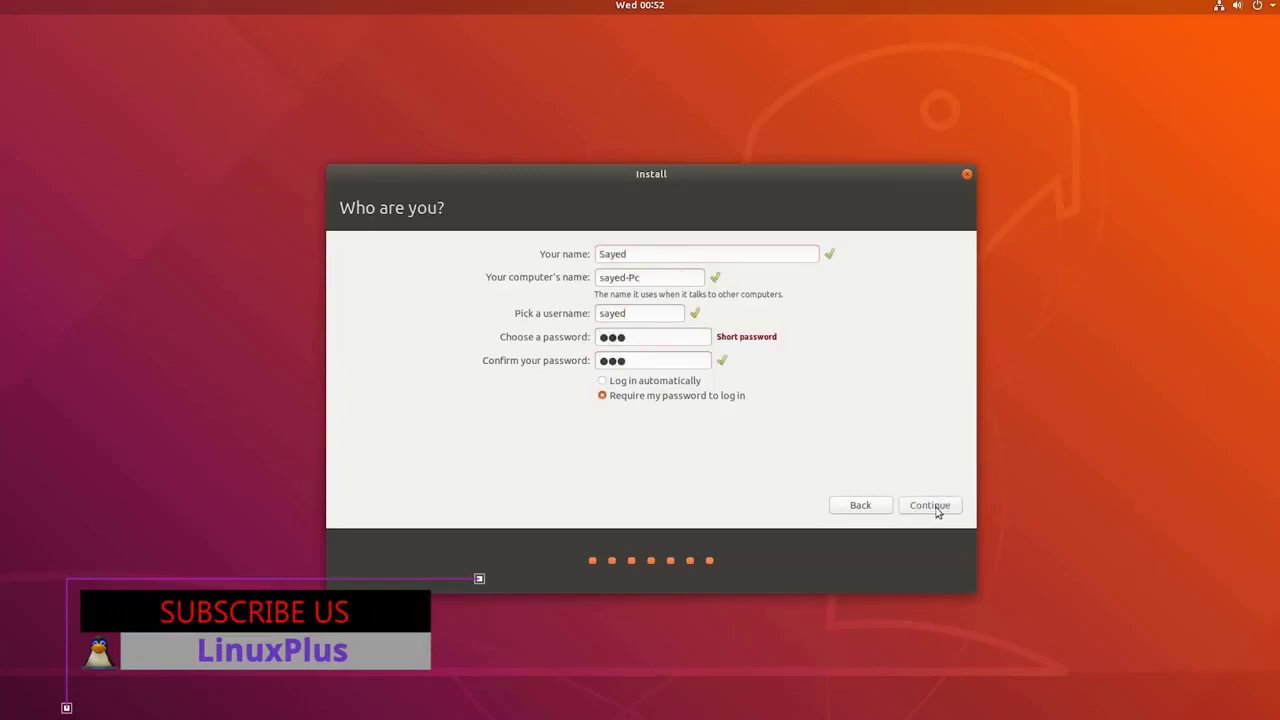
left_click(930, 505)
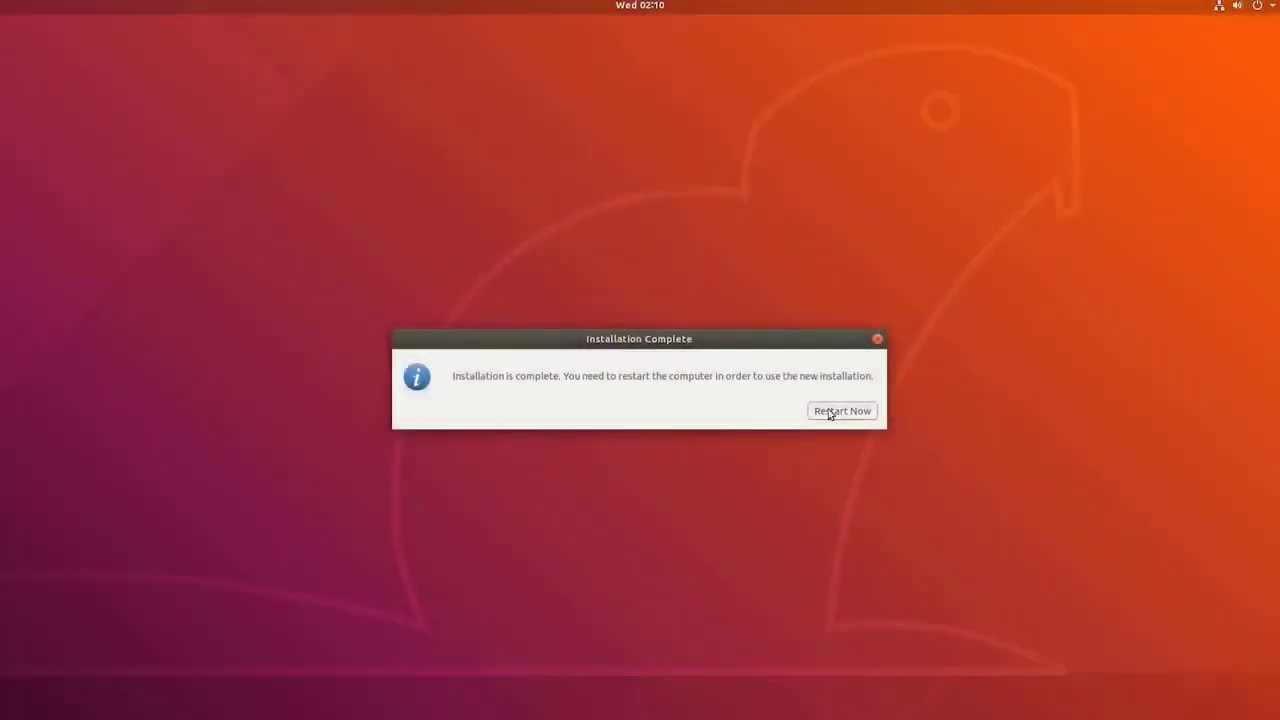
Restart into the installed Ubuntu 18.04 and sign in to the new user with its password.
left_click(829, 412)
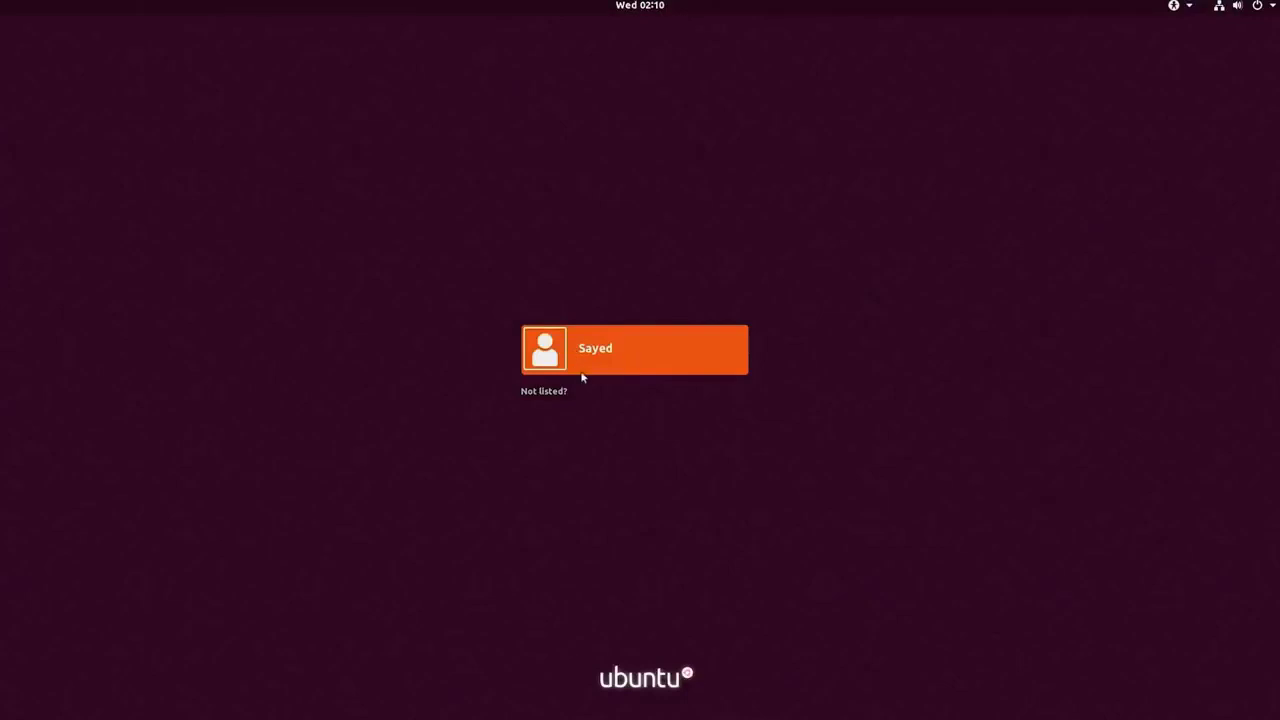
left_click(609, 369)
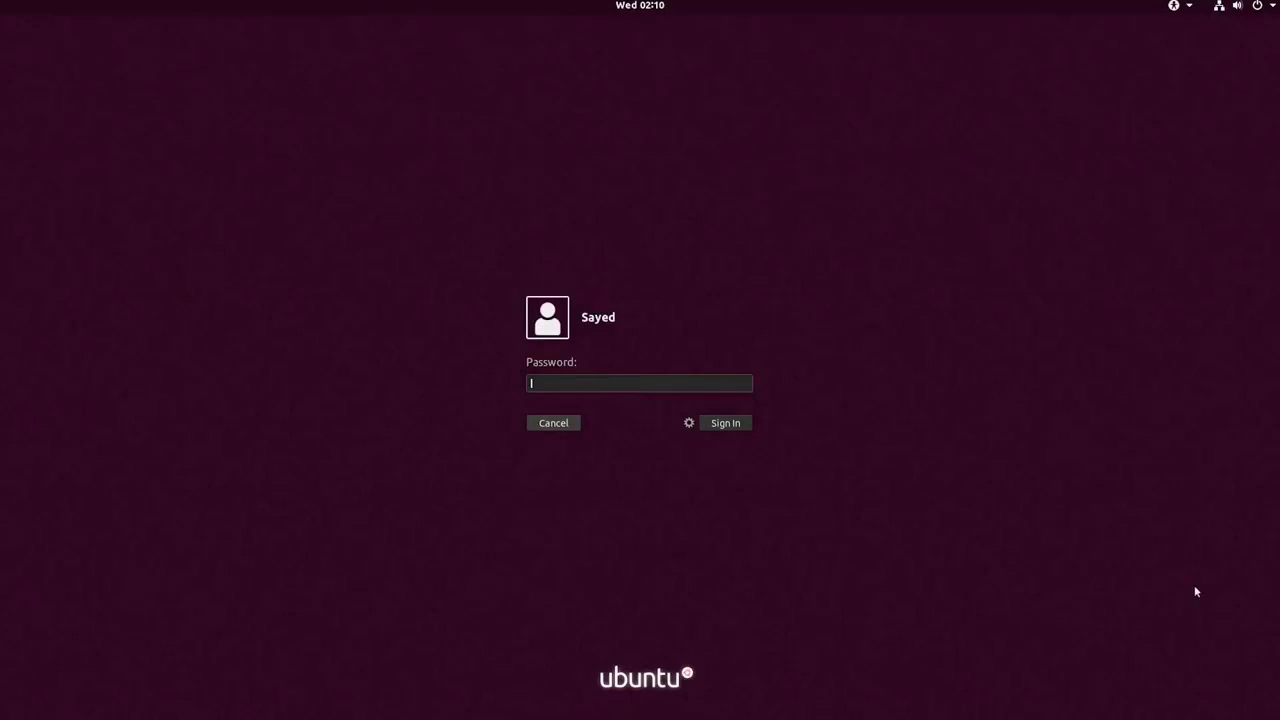
type("••")
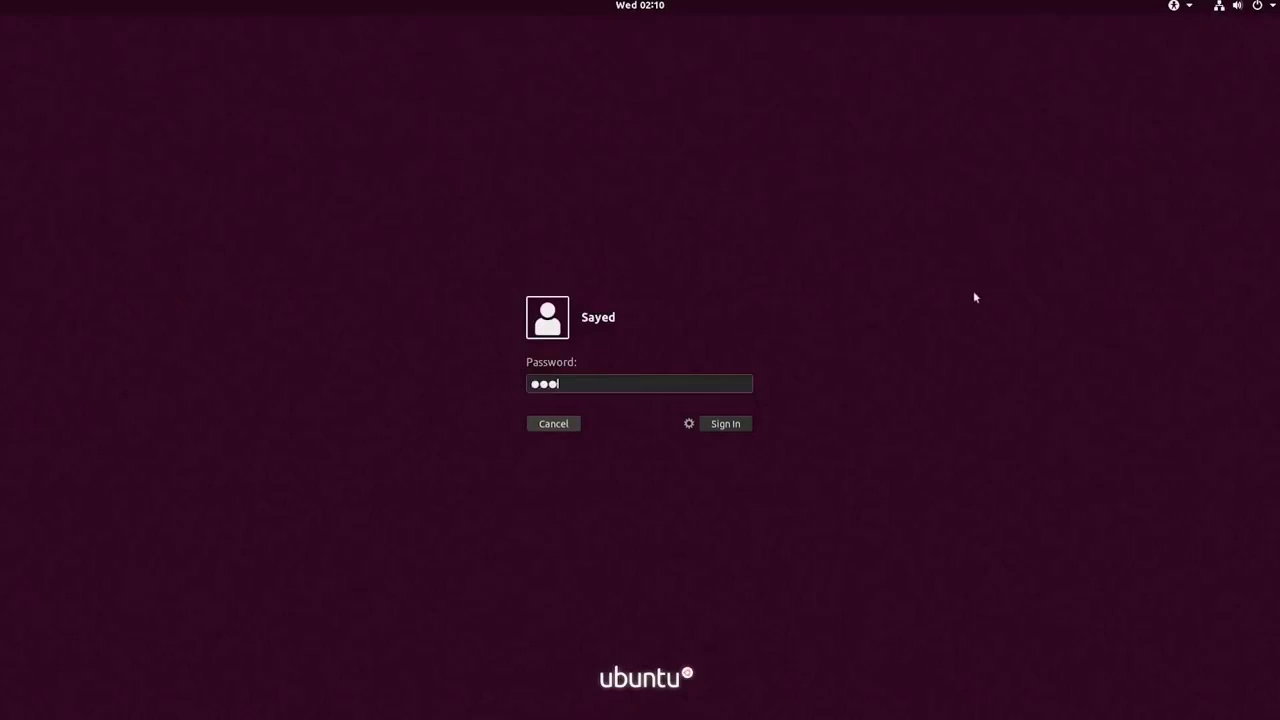
left_click(724, 425)
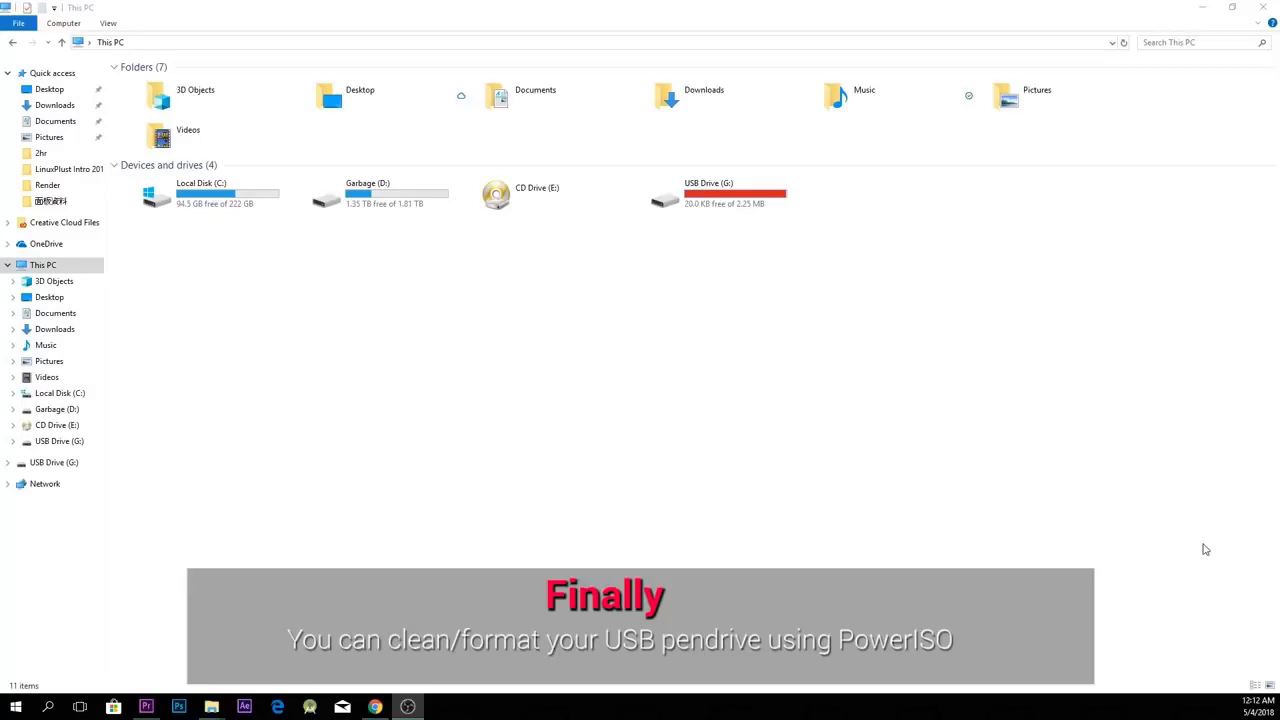
Launch PowerISO from Windows search, continuing as an unregistered copy.
left_click(24, 710)
type("po")
key("Return")
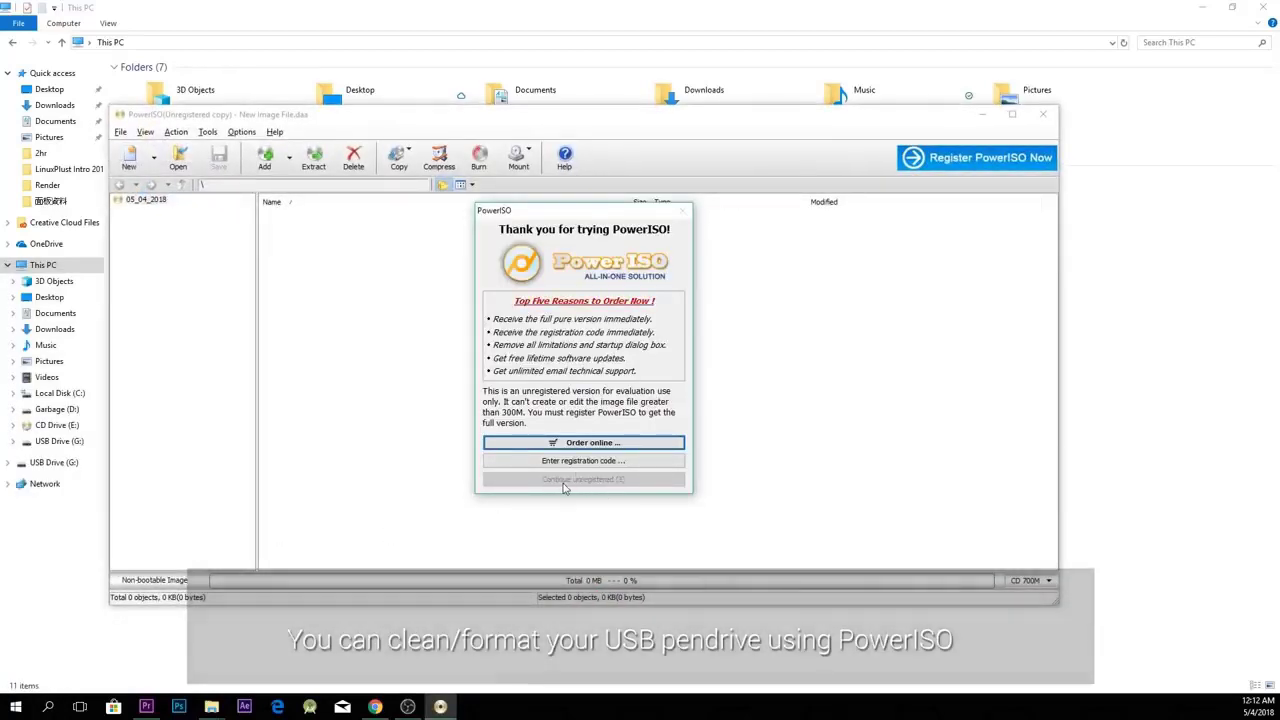
left_click(590, 481)
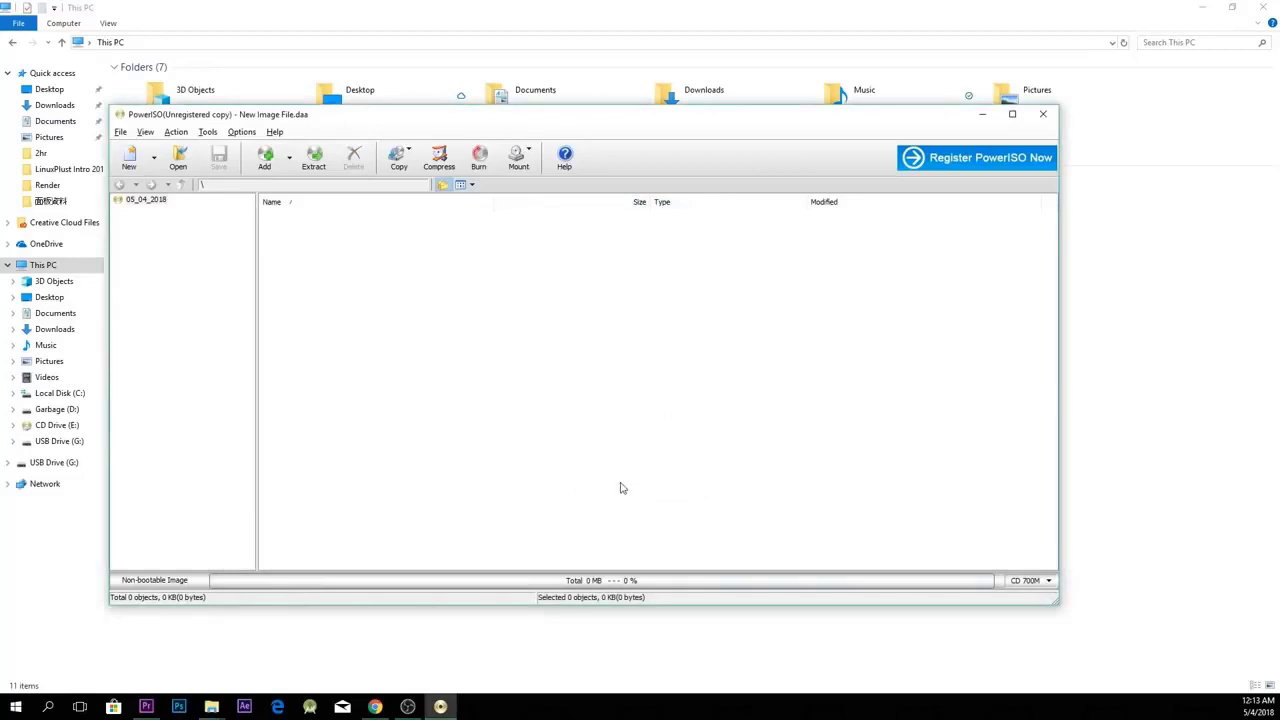
left_click_drag(432, 116, 544, 247)
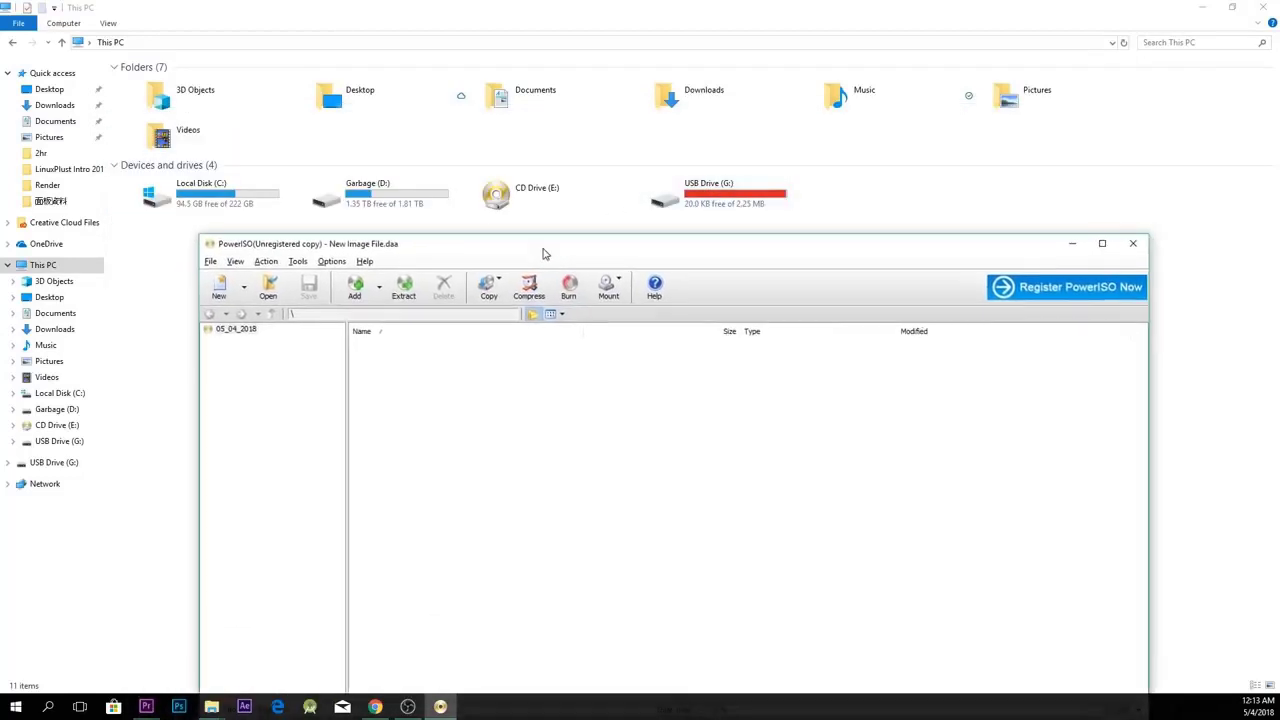
Choose Tools > Clean USB drive, relaunching PowerISO as administrator, still unregistered.
left_click(298, 261)
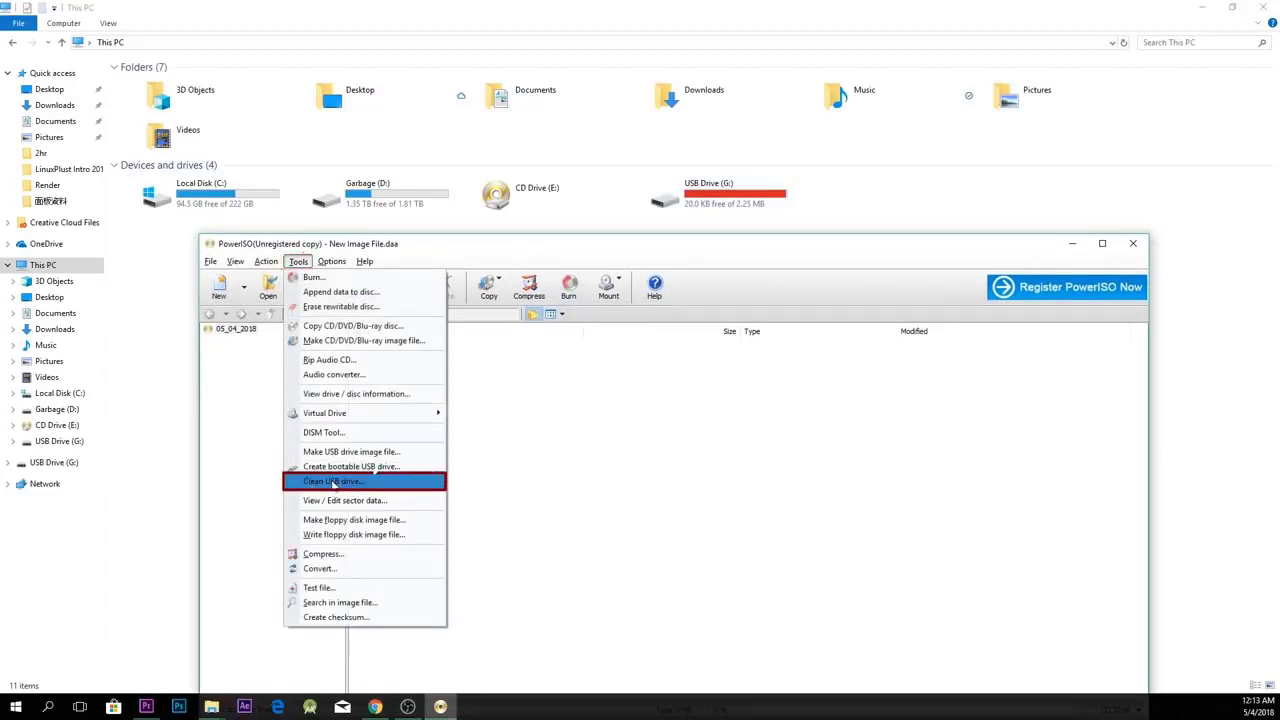
left_click(333, 482)
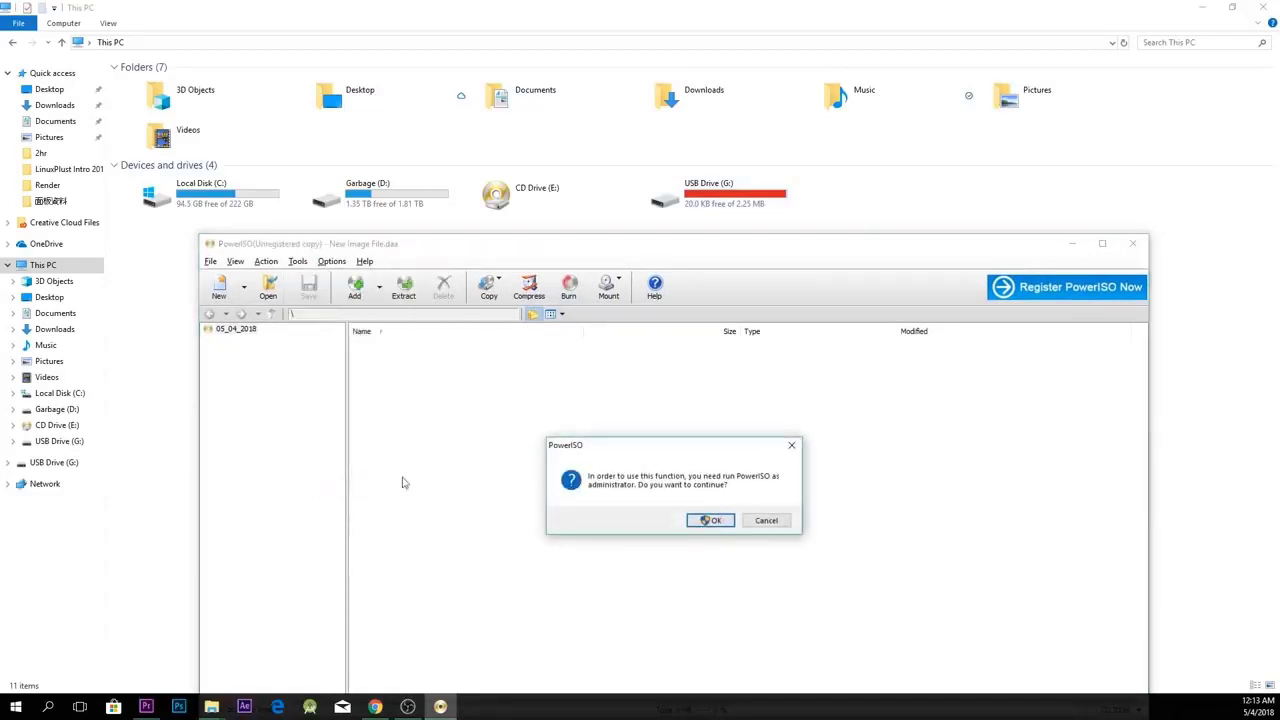
left_click(708, 520)
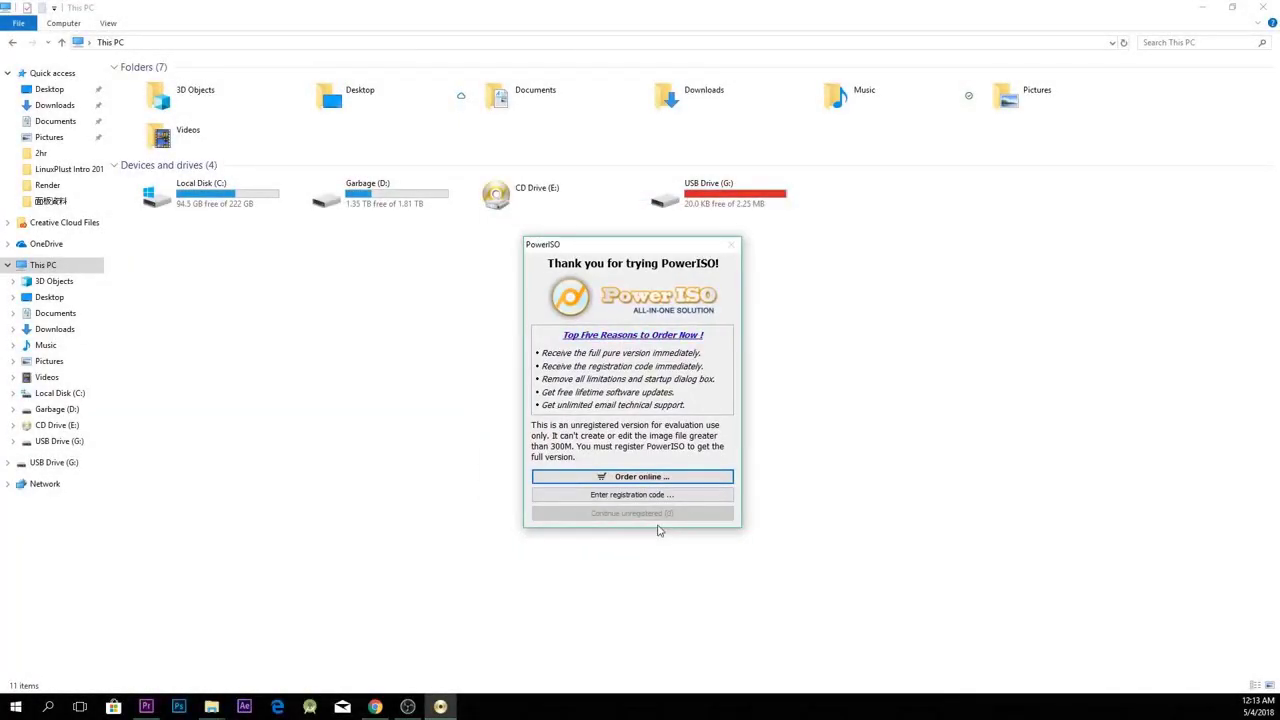
left_click(613, 514)
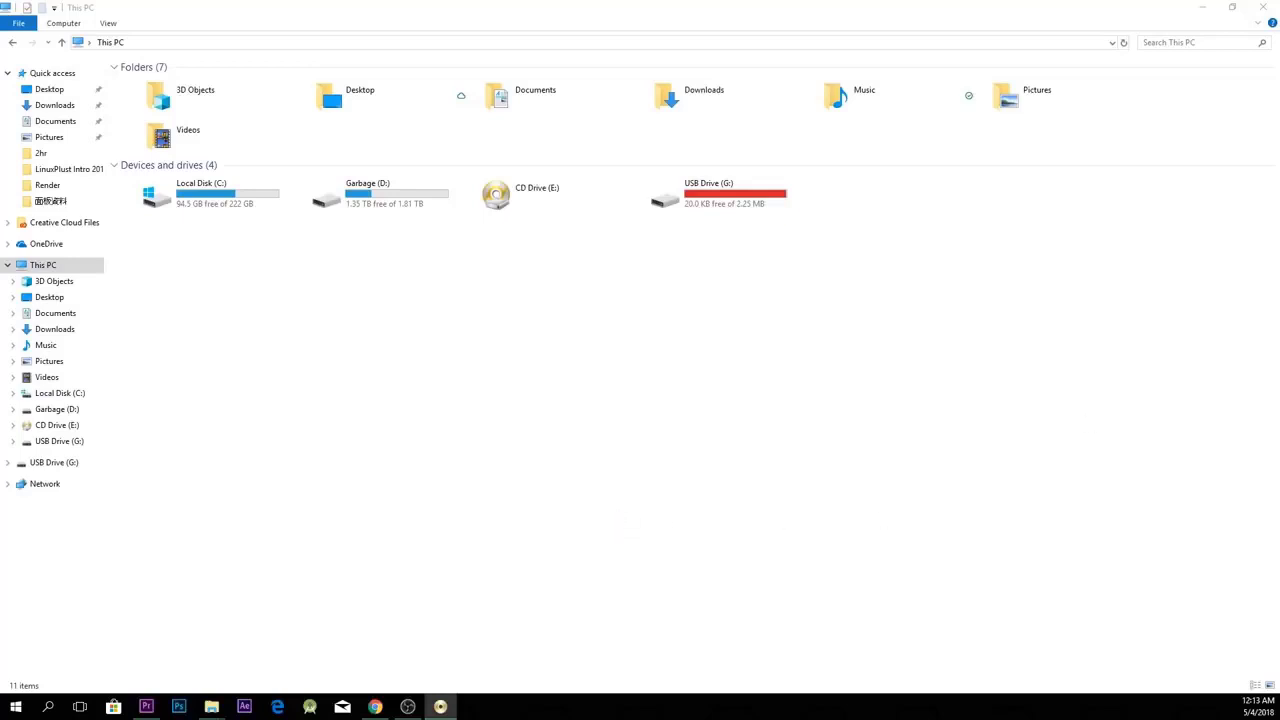
Wipe the Innostor (G:) 32 GB drive, confirm the data loss, acknowledge success, and close.
left_click_drag(587, 195, 589, 247)
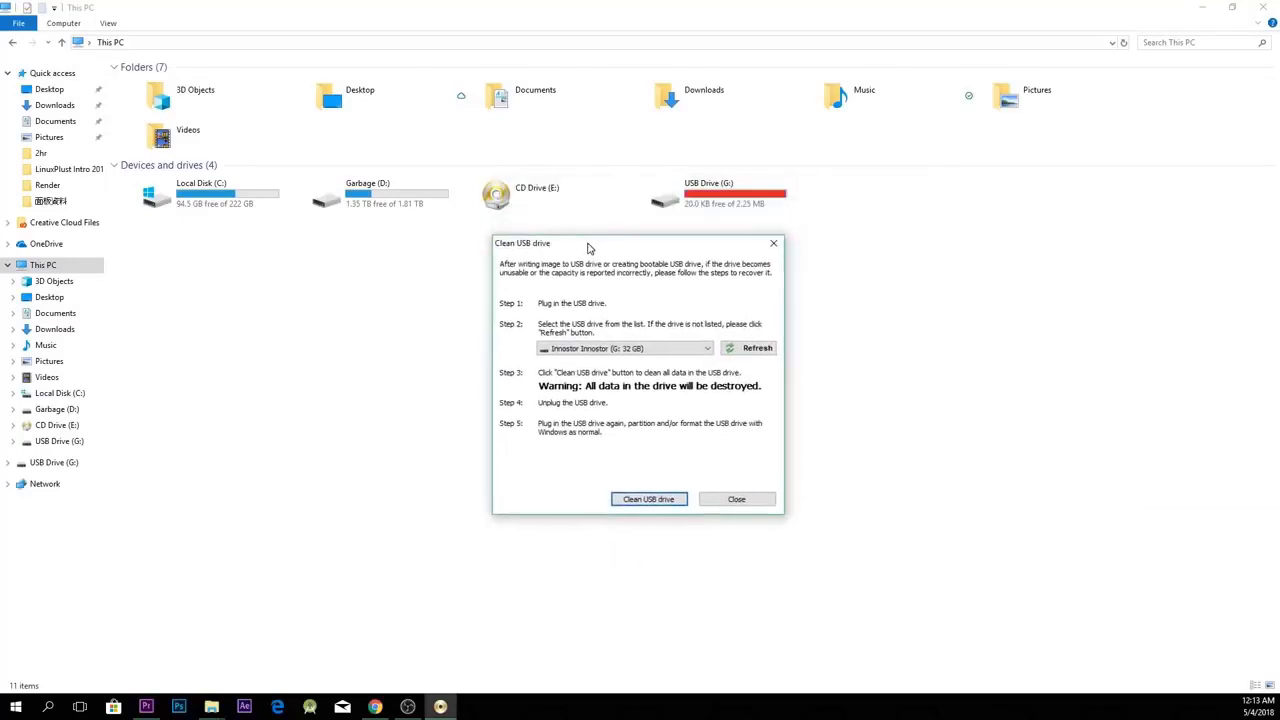
left_click(687, 349)
left_click(687, 349)
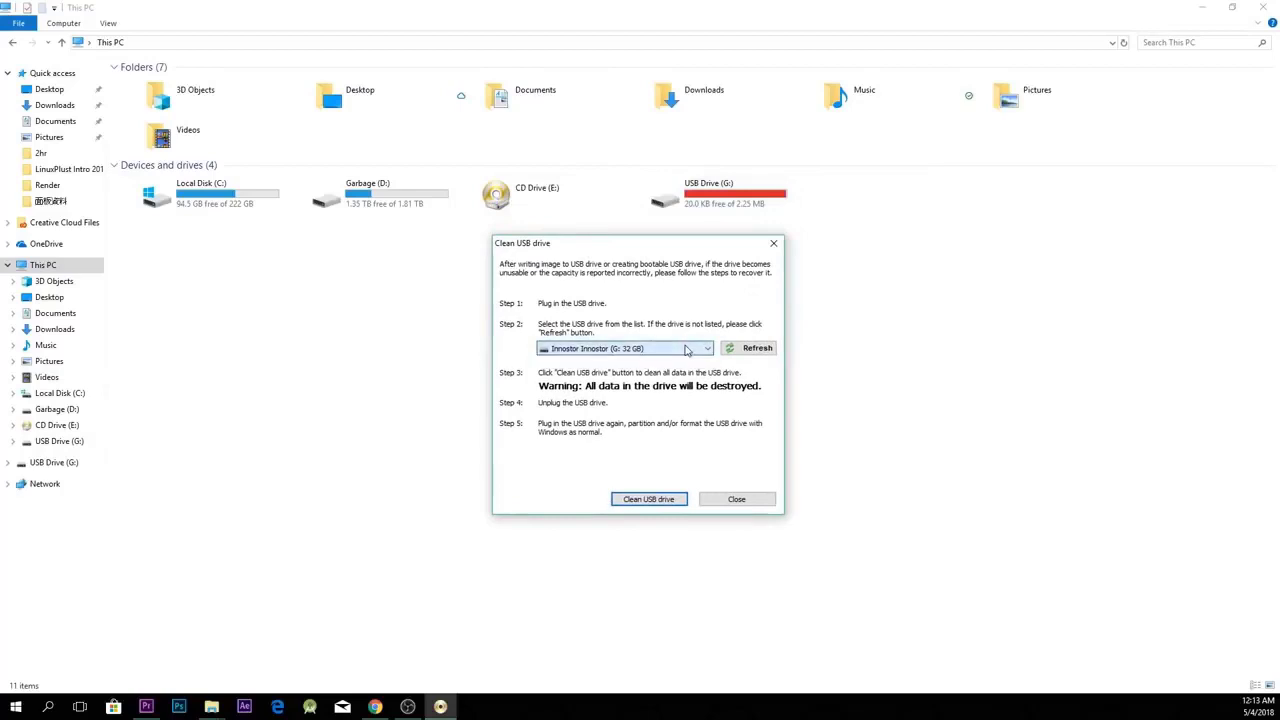
left_click(687, 350)
left_click(628, 366)
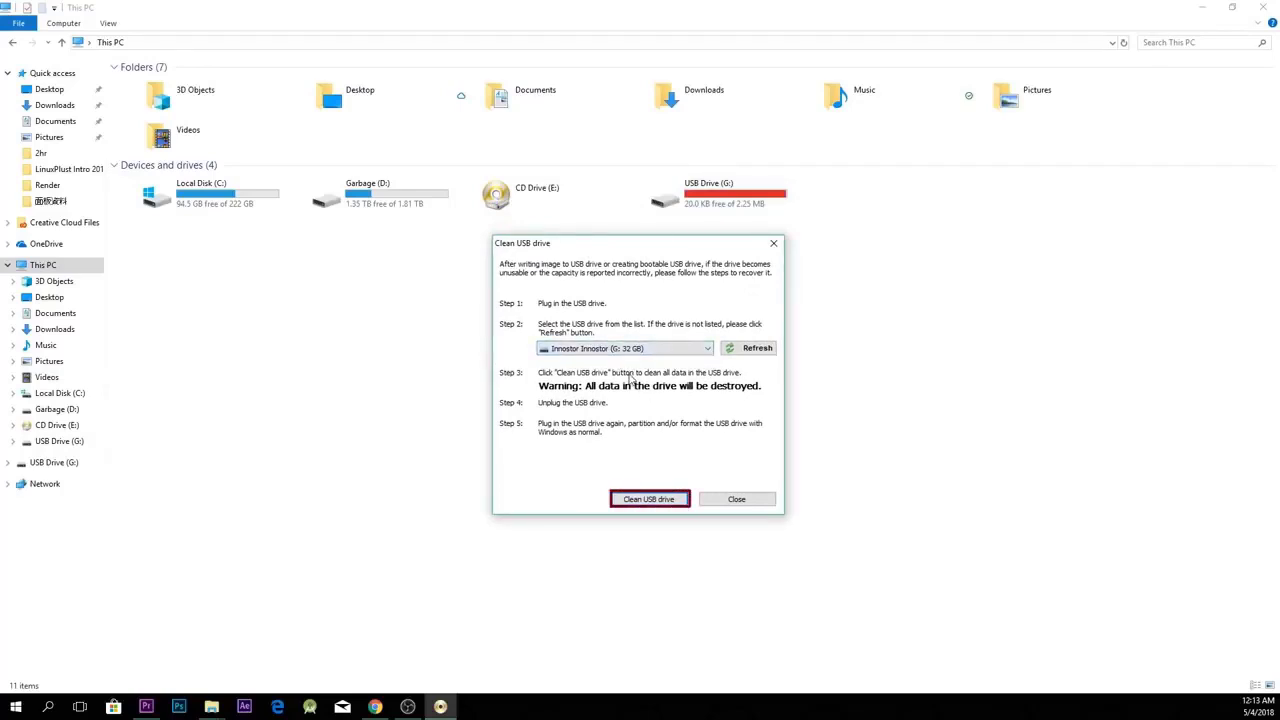
left_click(665, 499)
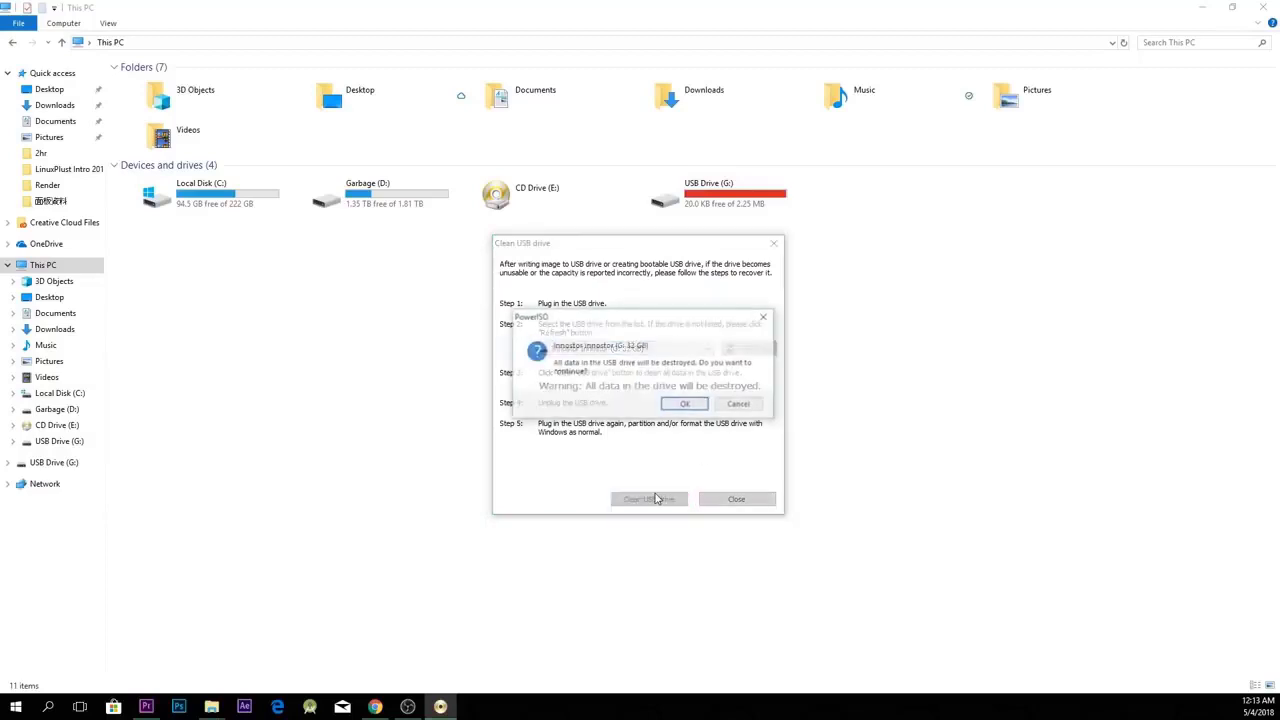
left_click(676, 404)
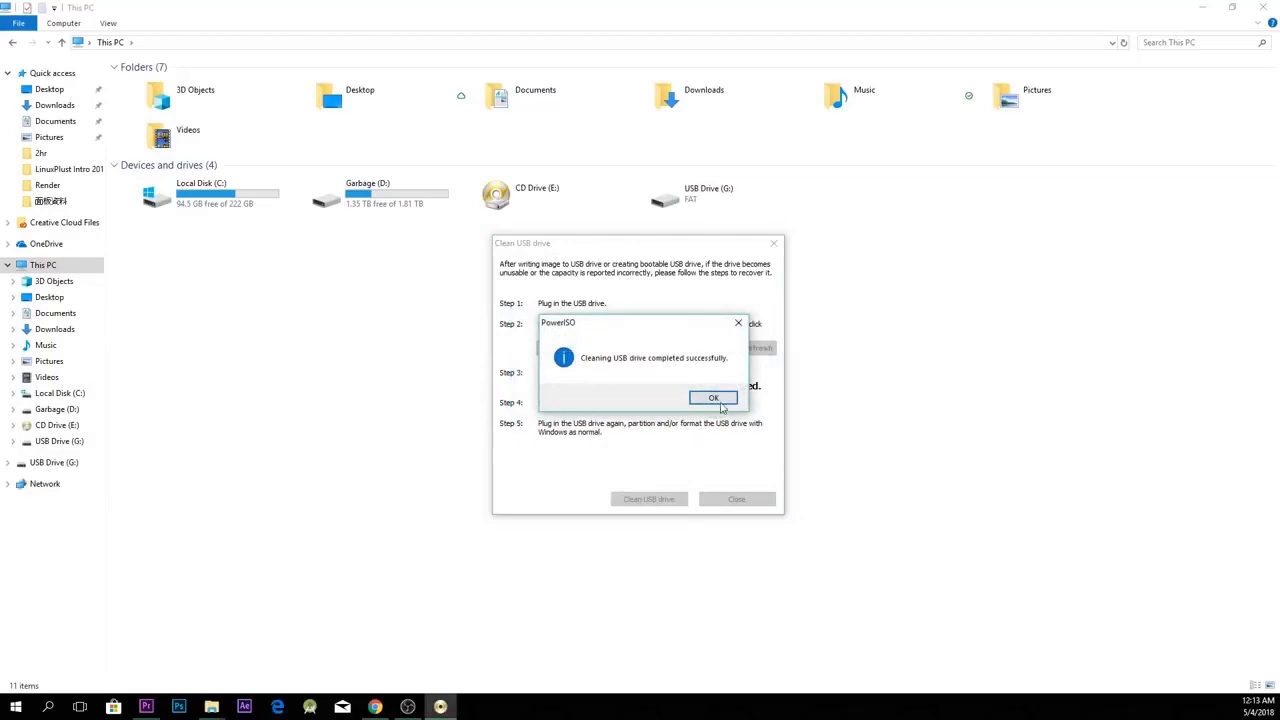
left_click(713, 400)
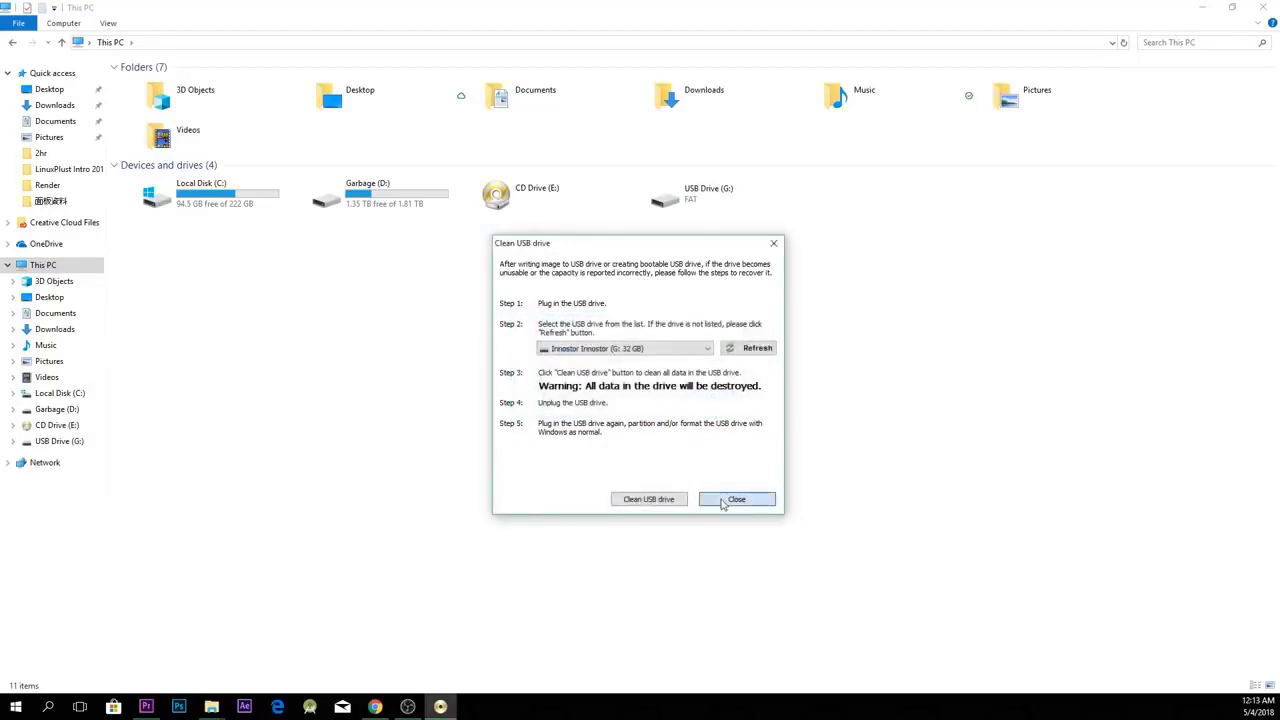
left_click(723, 502)
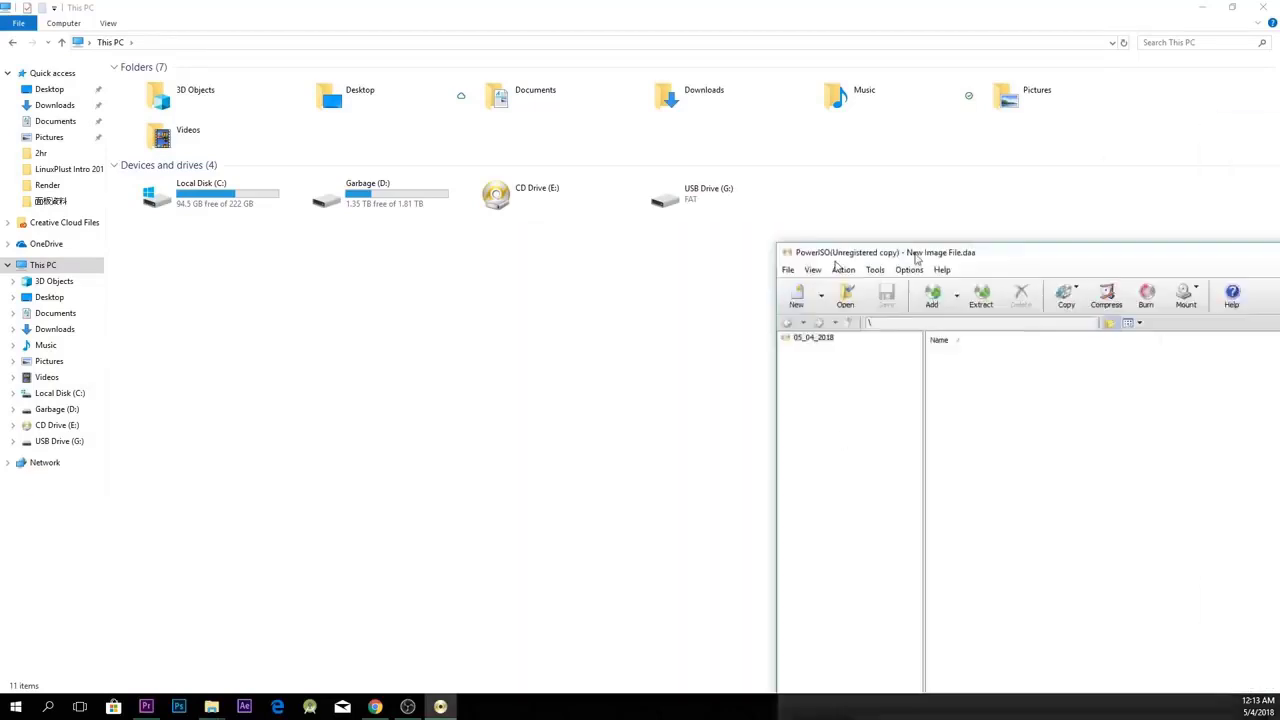
Close PowerISO, then quick-format USB Drive (G:) as FAT32 (Default) from its context menu.
left_click(1146, 124)
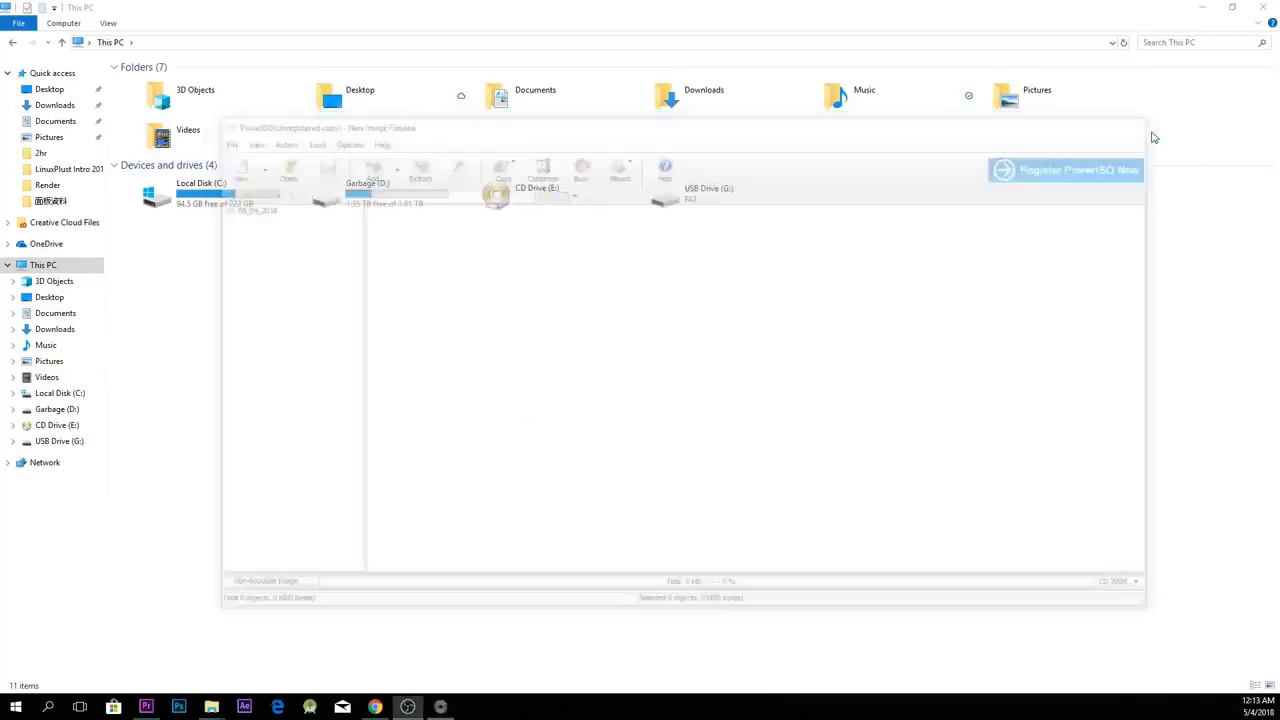
left_click(740, 205)
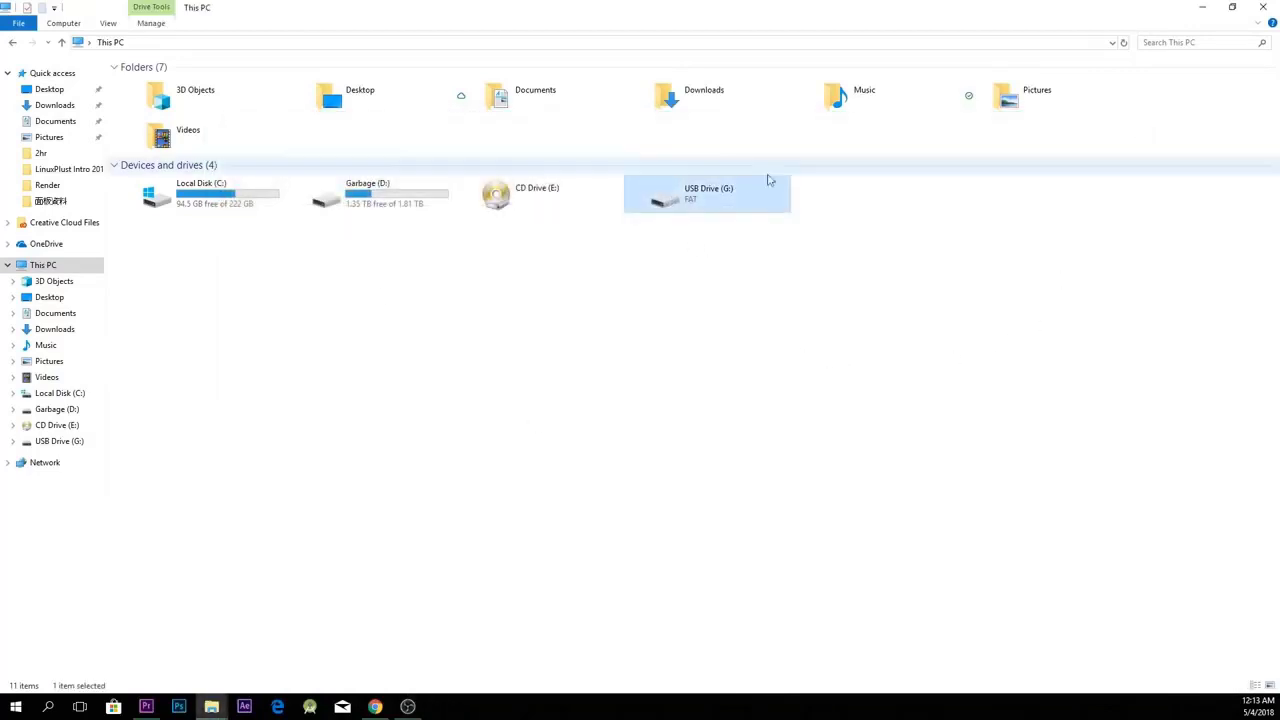
right_click(746, 212)
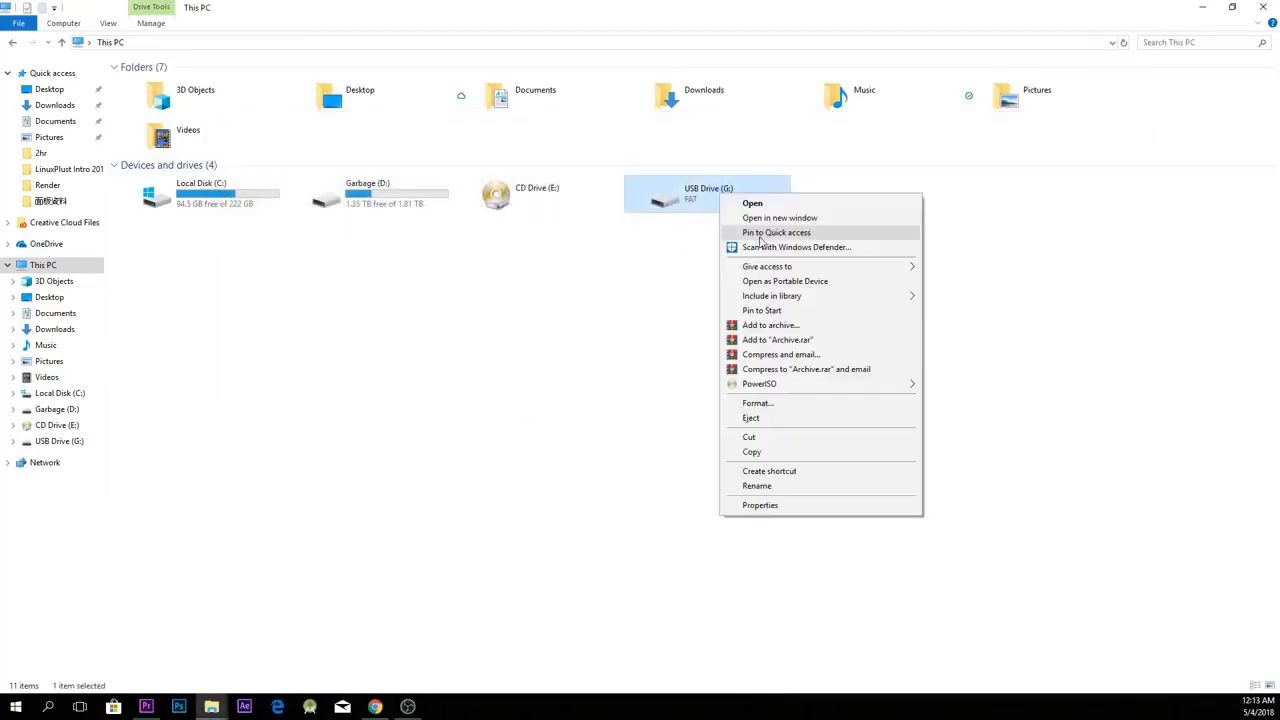
left_click(806, 405)
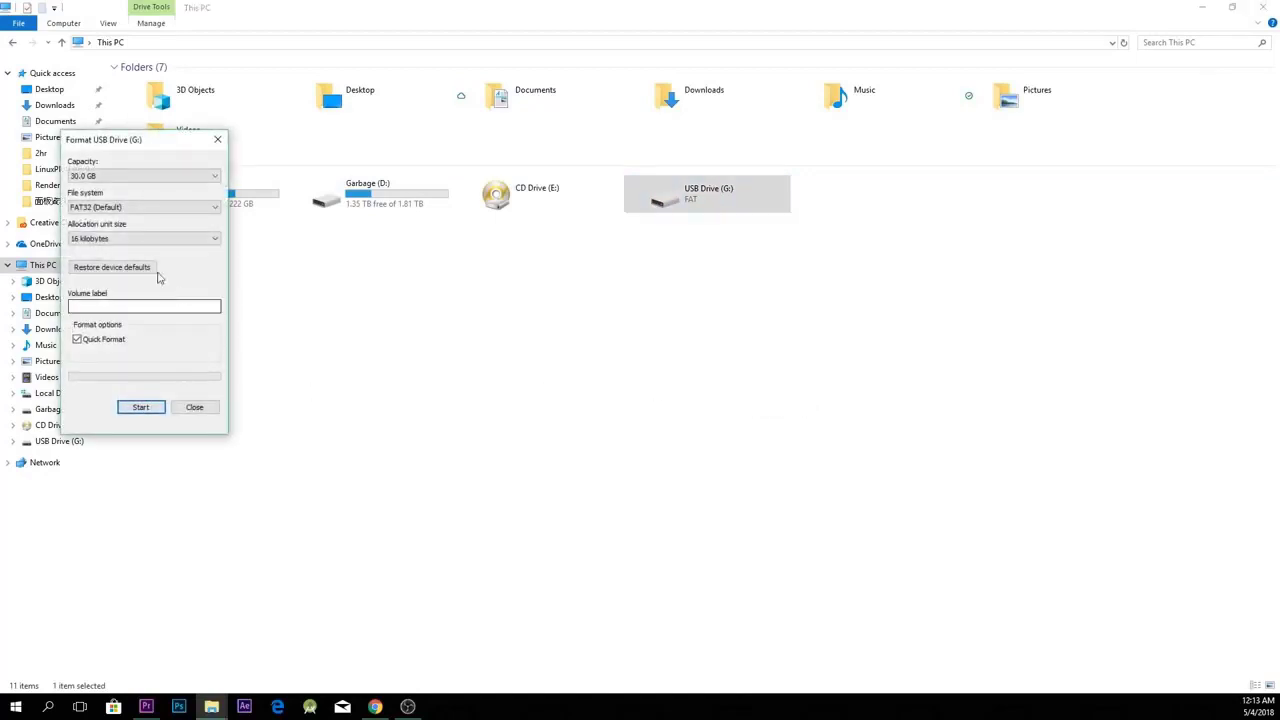
left_click(115, 210)
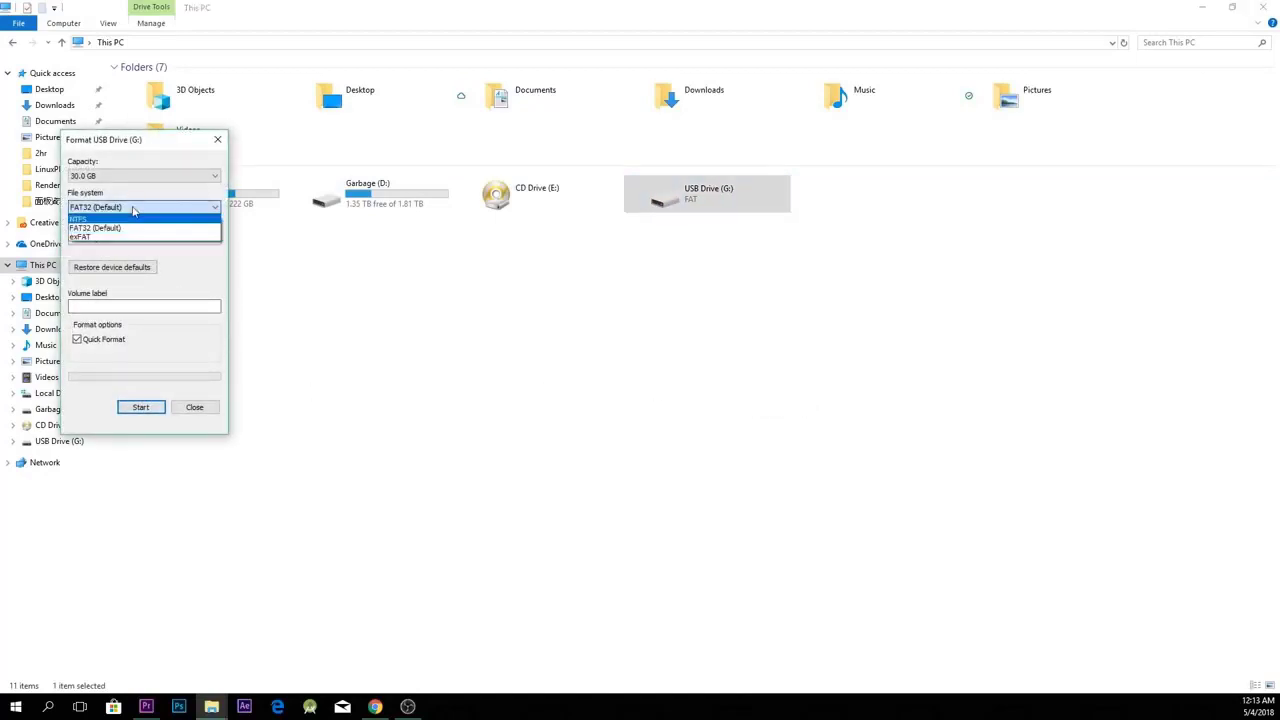
left_click(130, 205)
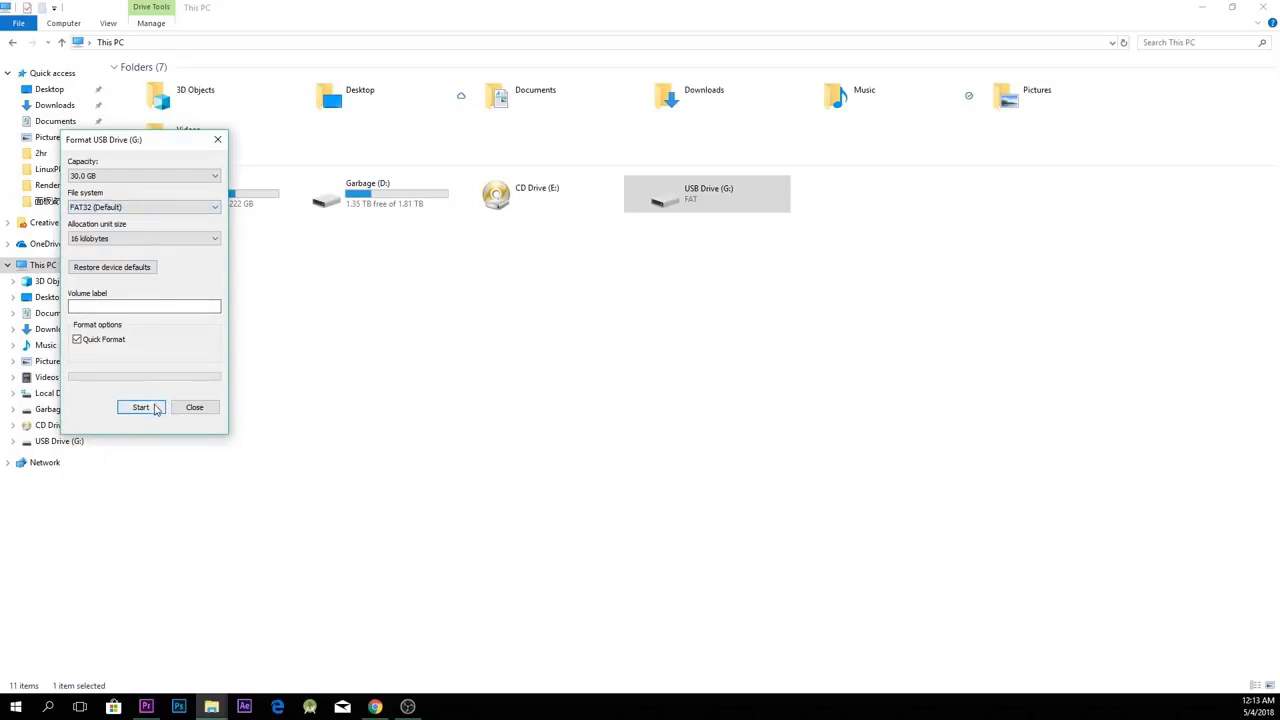
left_click(158, 407)
left_click(670, 355)
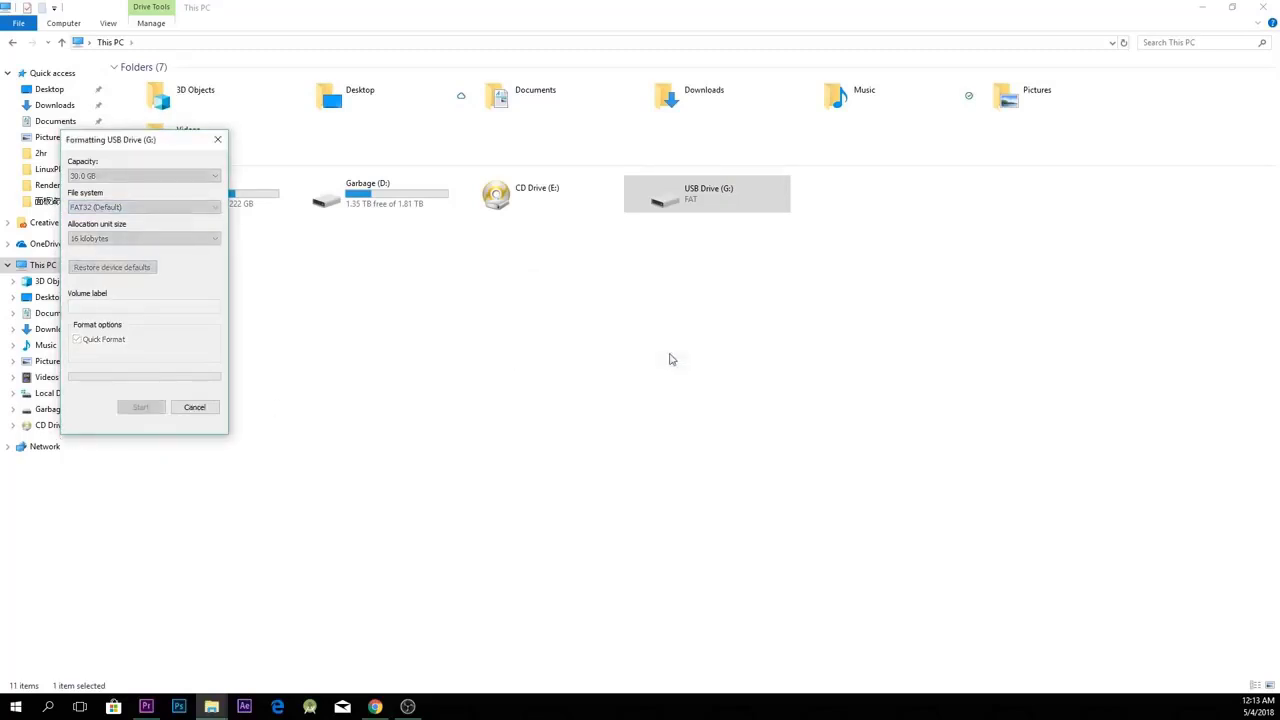
left_click(713, 351)
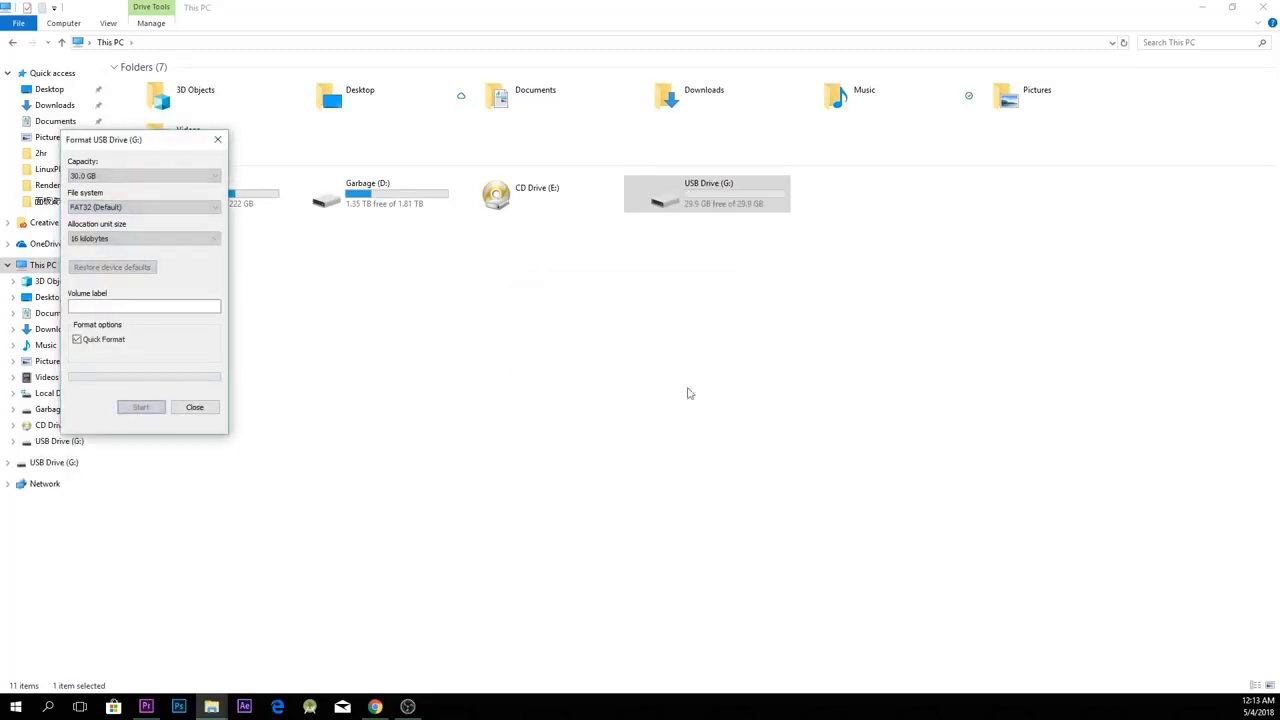
left_click(196, 407)
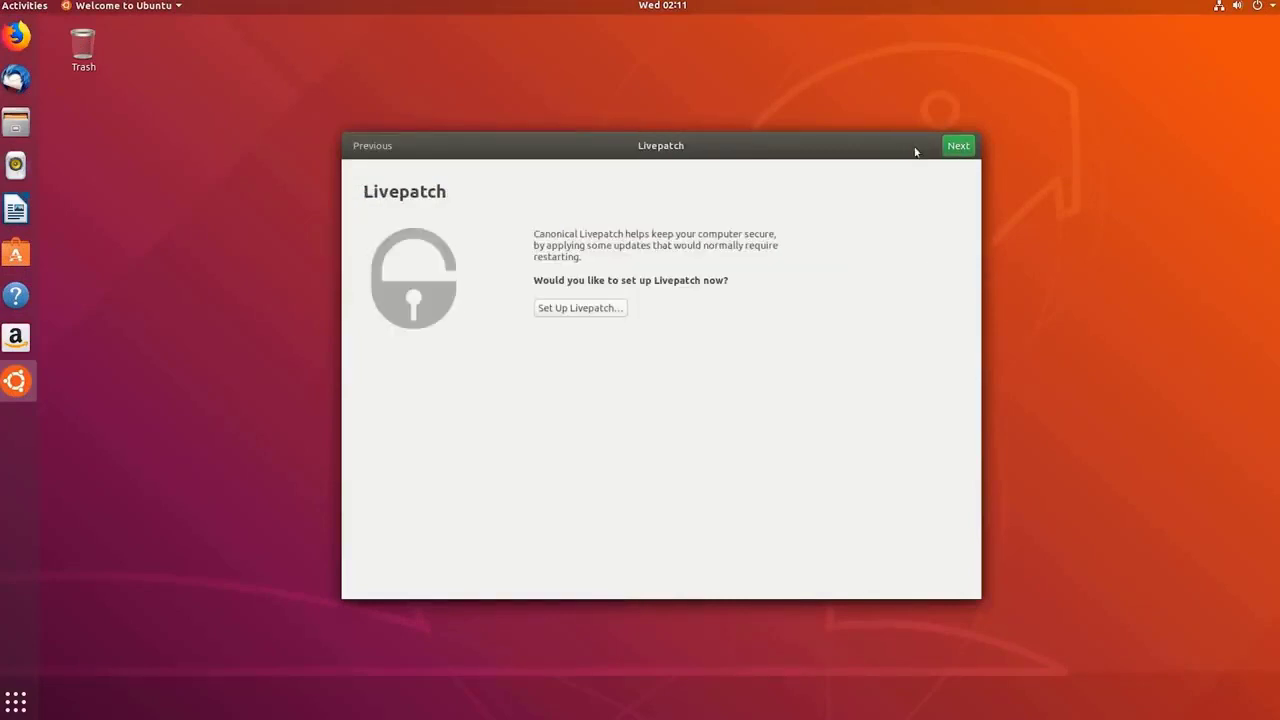
Go on to the next page of the Welcome to Ubuntu tour.
left_click(963, 153)
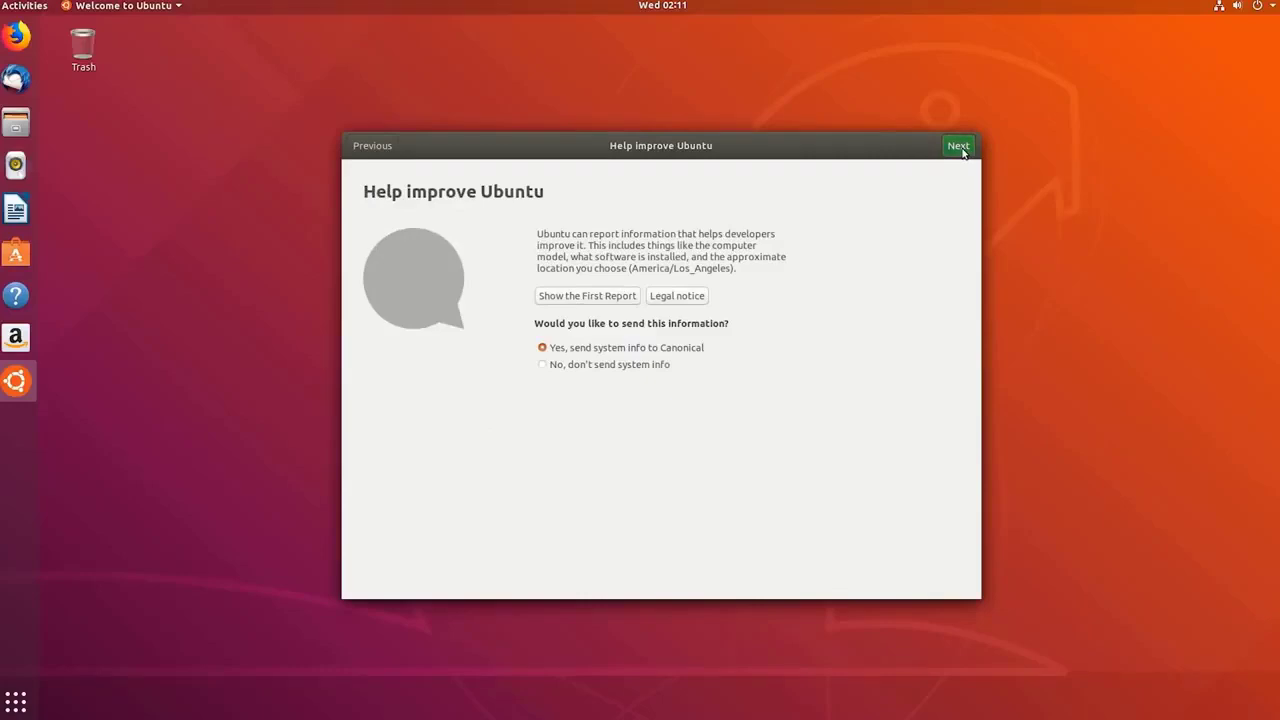